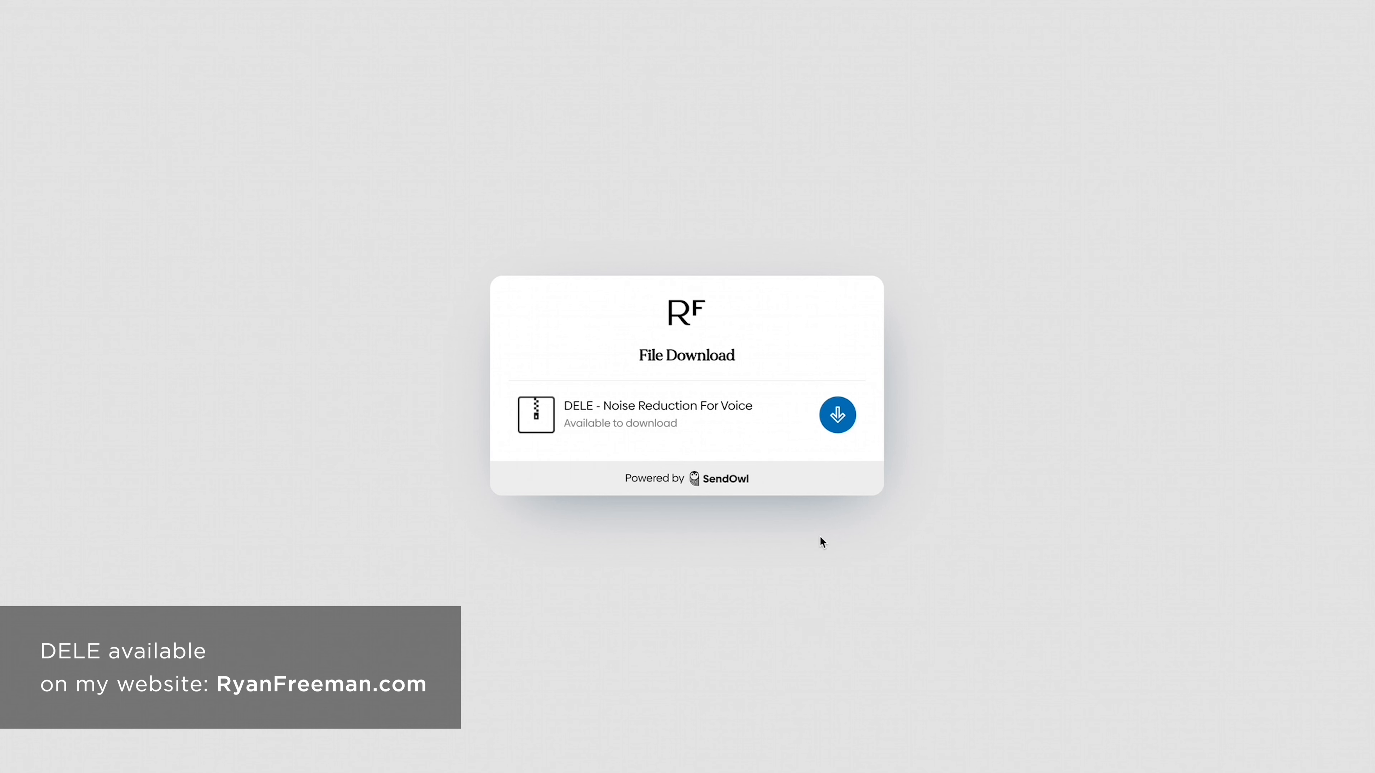
Download DELE and browse its folder: the manual PDF, Mac and Windows installer folders
left_click(836, 428)
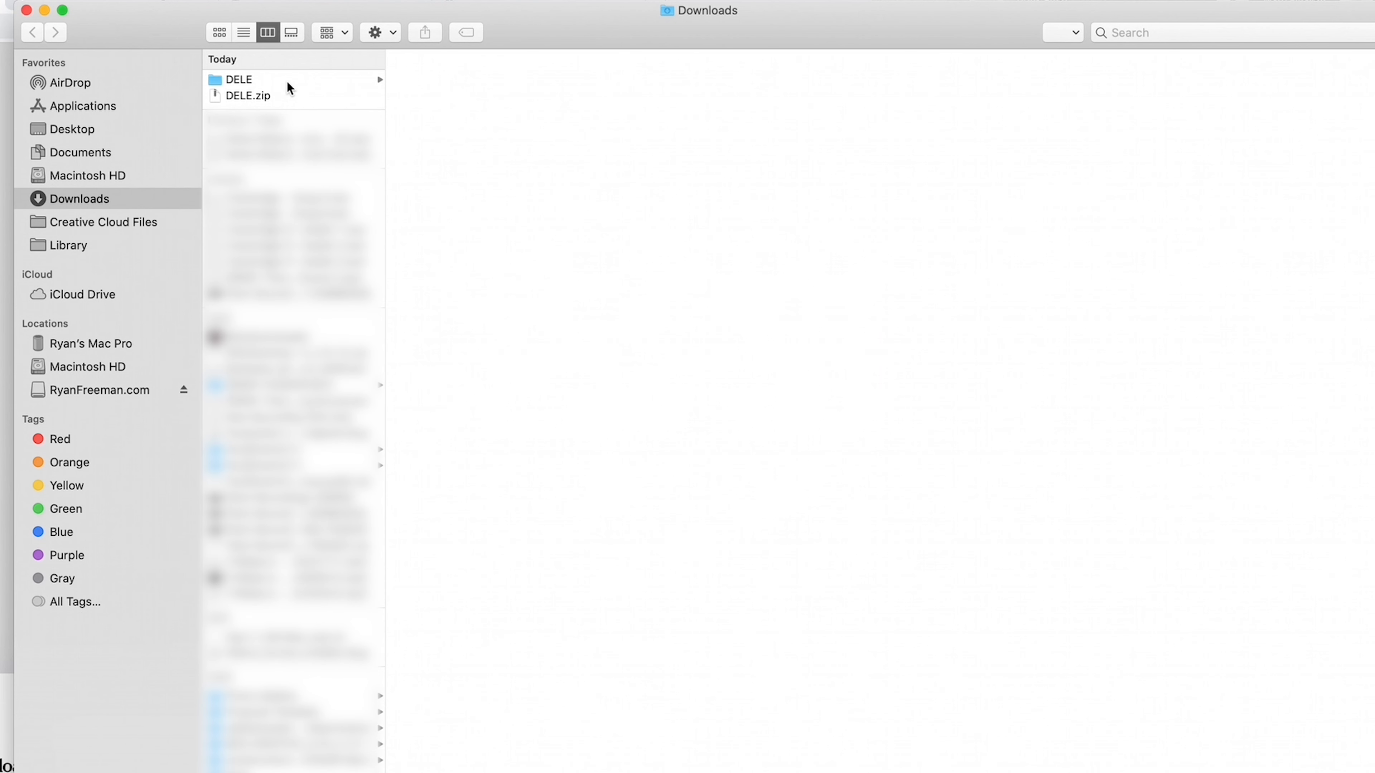
left_click(288, 82)
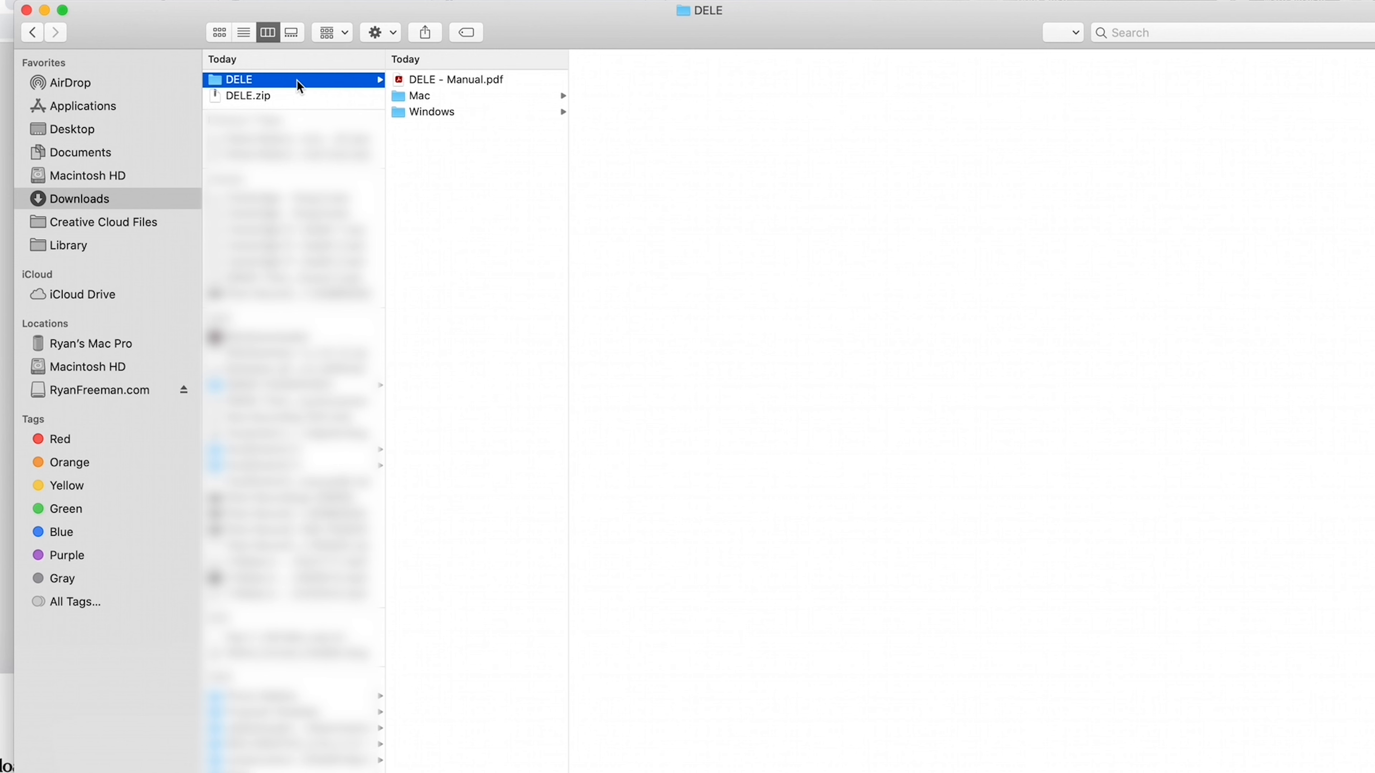
left_click(478, 80)
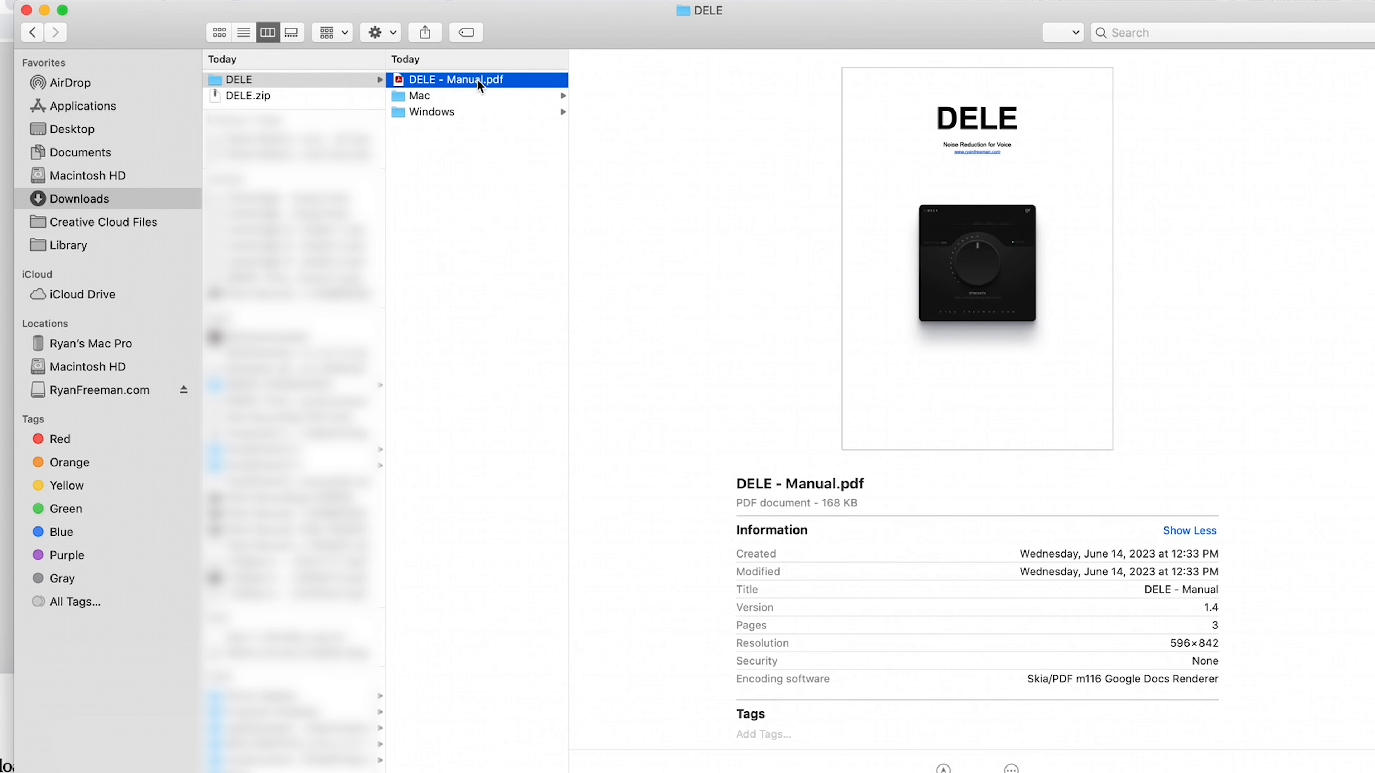
left_click(503, 95)
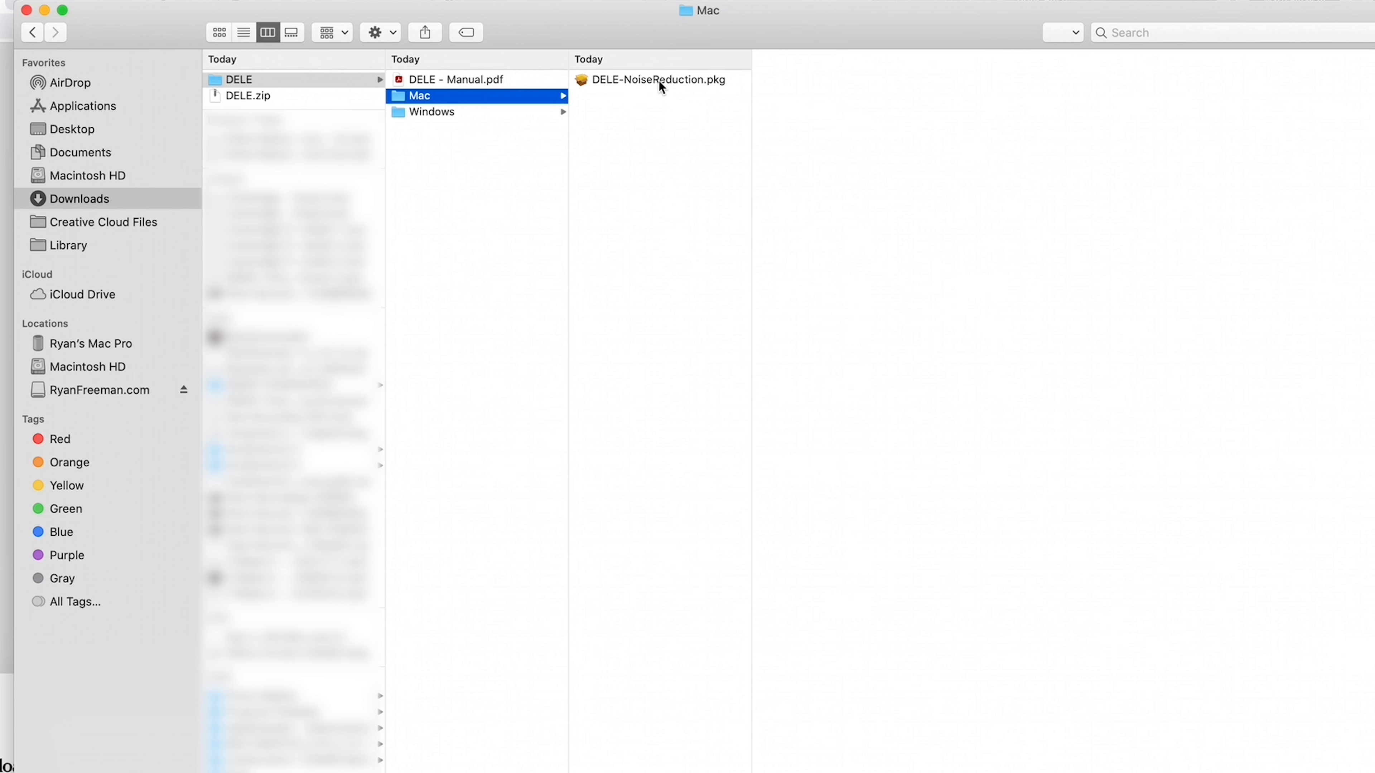
left_click(475, 114)
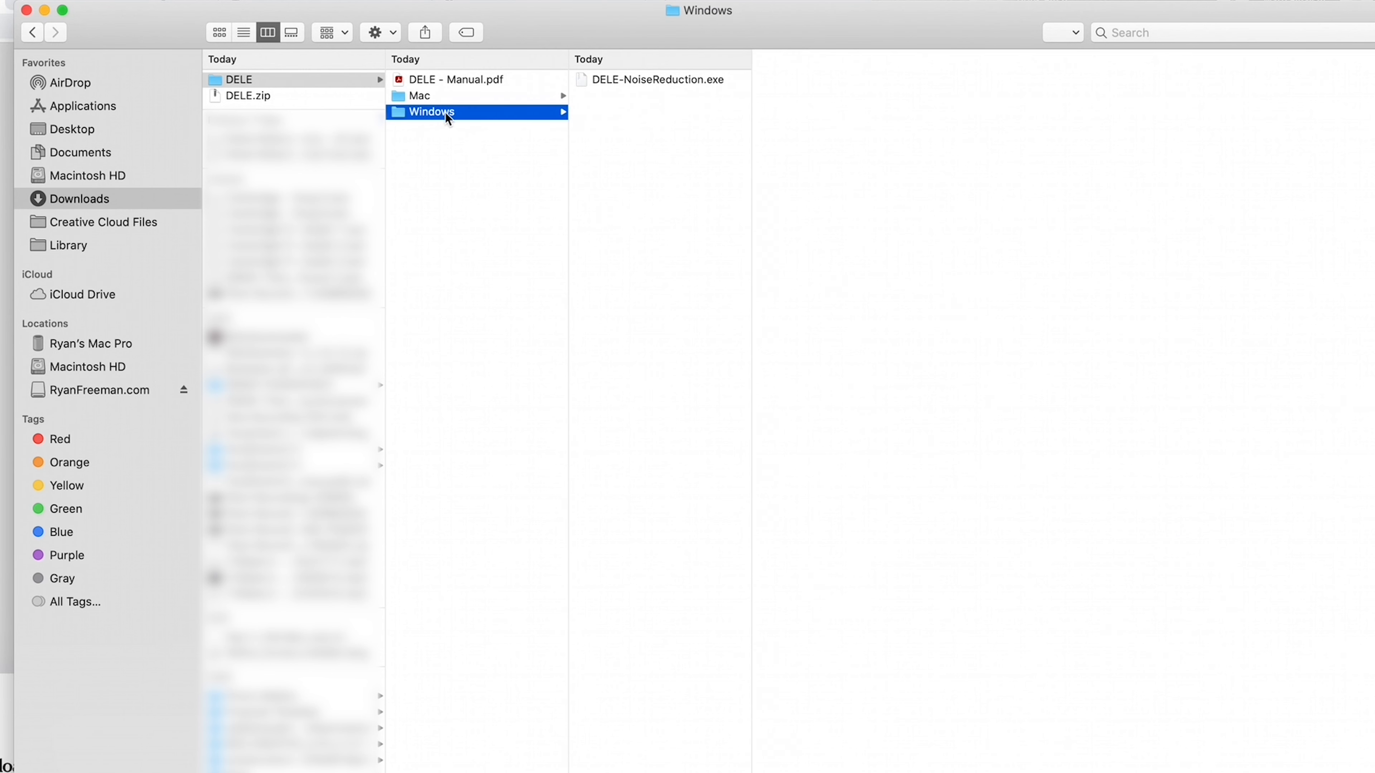
left_click(445, 96)
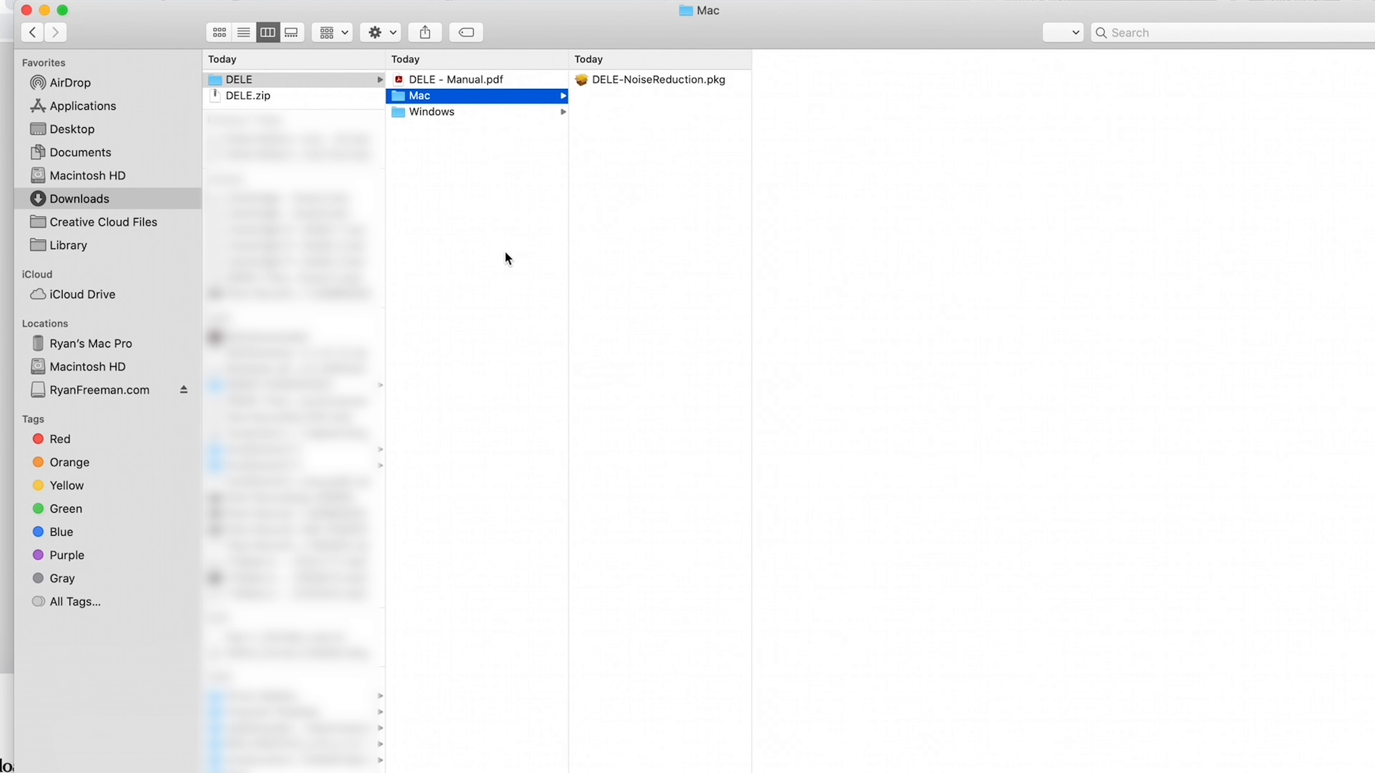
left_click(499, 112)
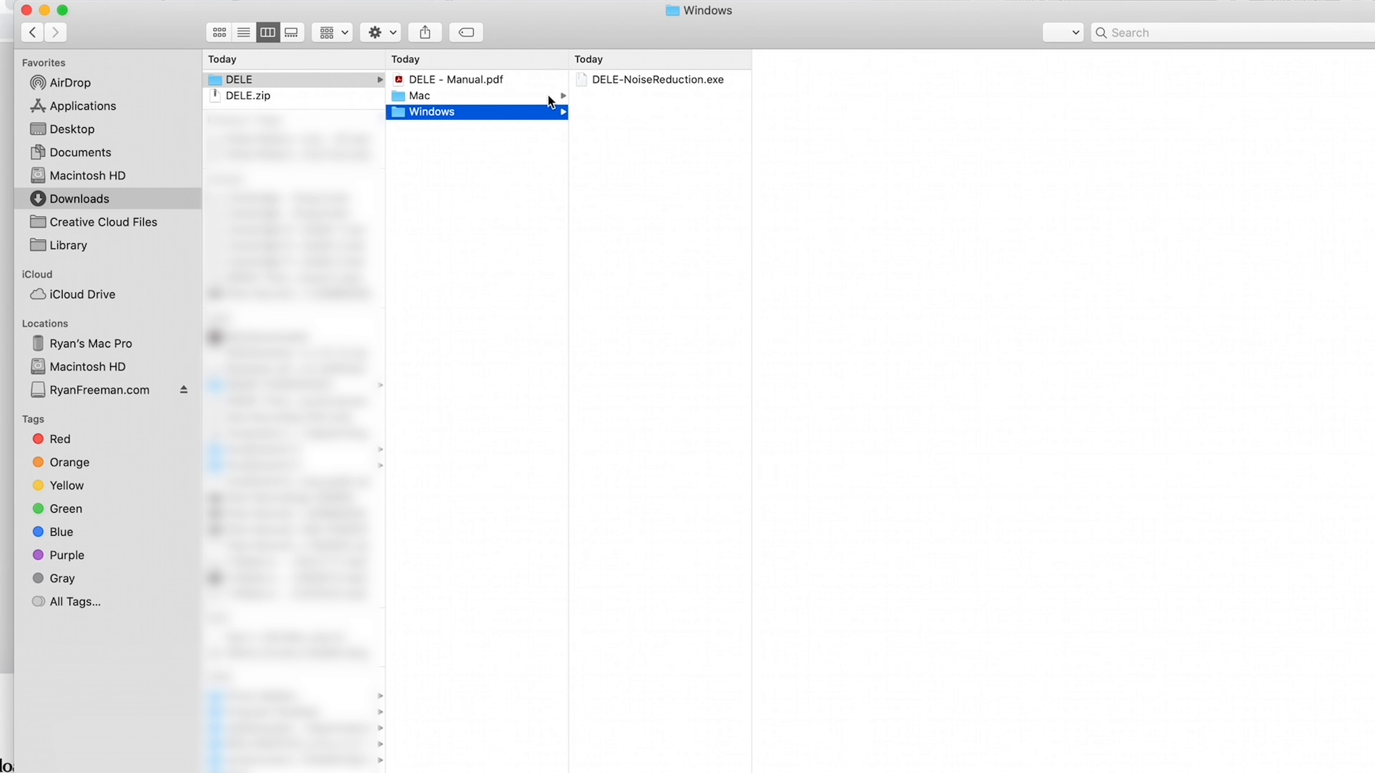
left_click(534, 98)
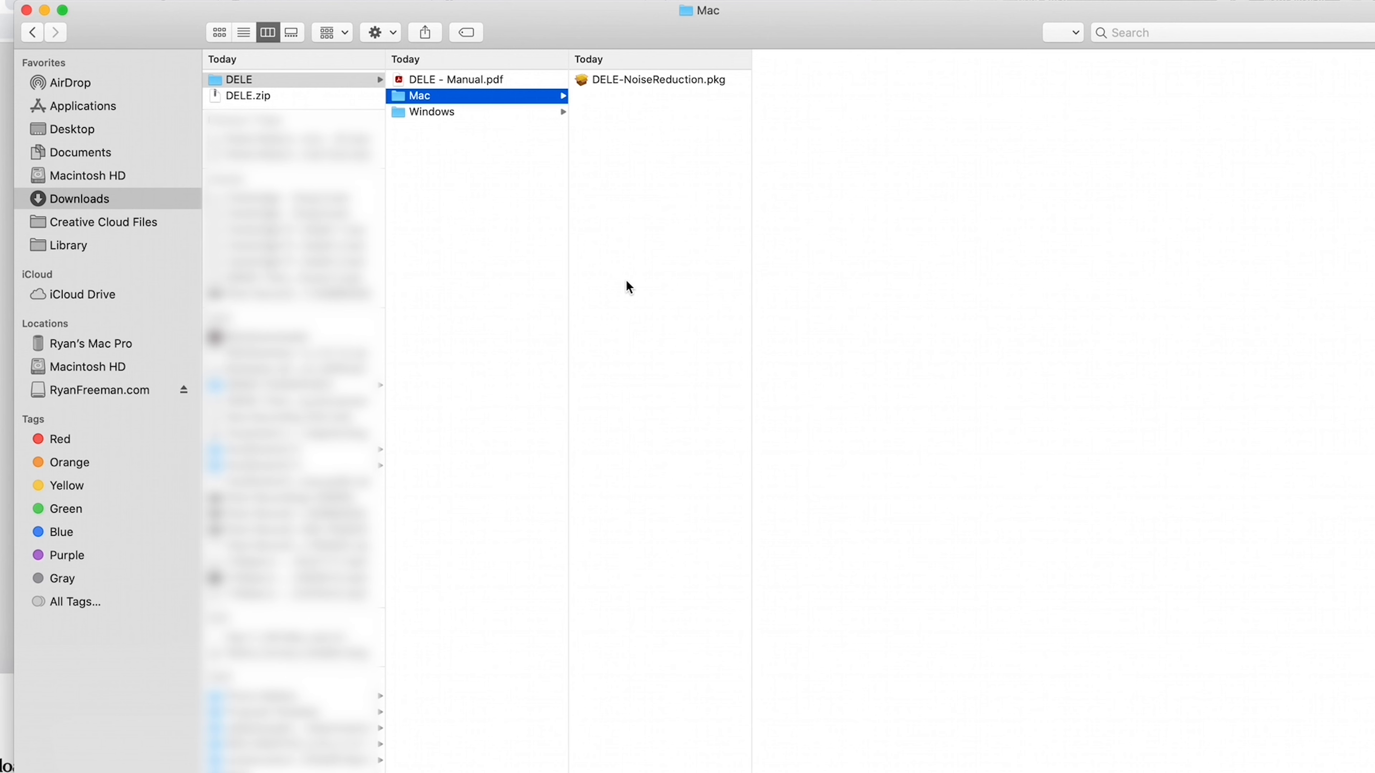
Launch DELE-NoiseReduction.pkg from the Mac folder and accept the software license
left_click(651, 80)
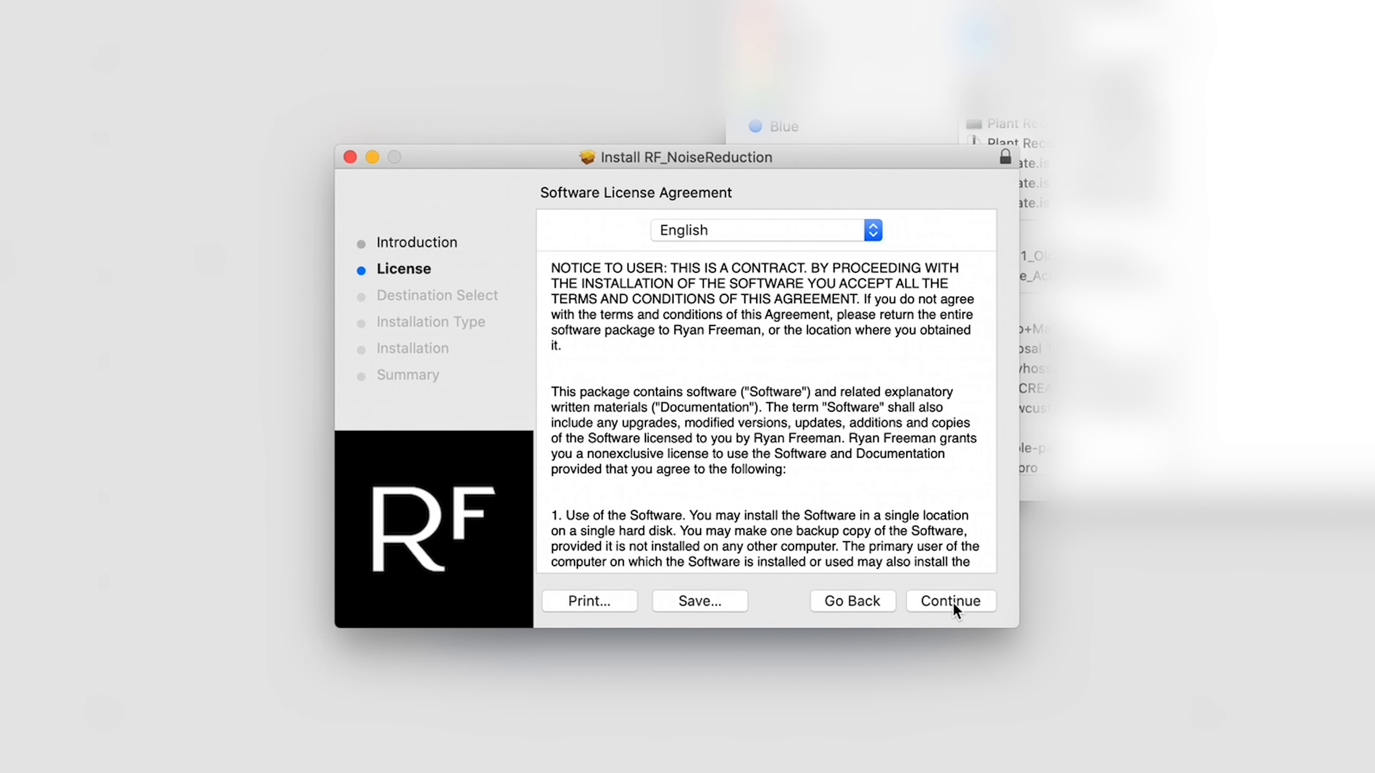
left_click(951, 602)
left_click(894, 333)
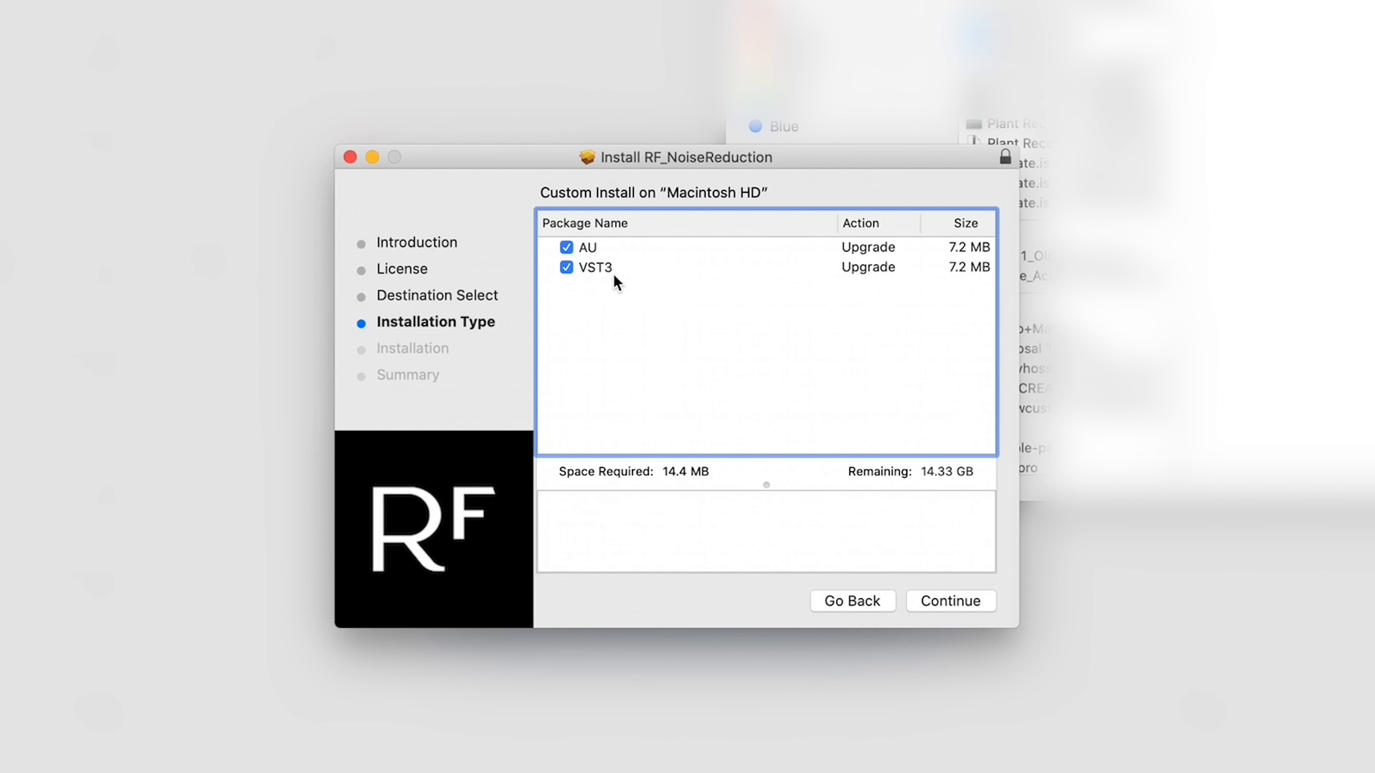
Install RF_NoiseReduction with both AU and VST3 components onto Macintosh HD
left_click(960, 605)
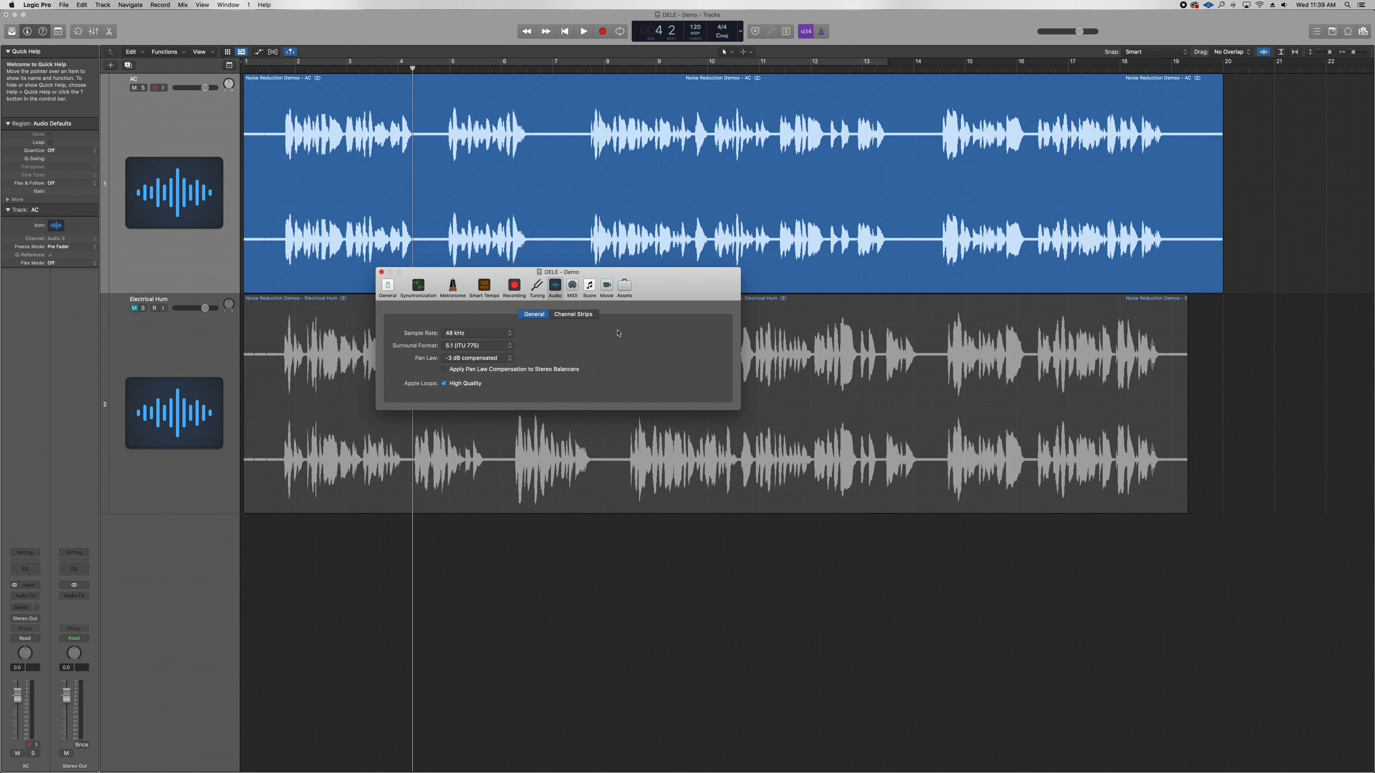
Solo the AC track and load the Podcast Voice > 01 Male > 02 Mid Voice > 01 Light preset
left_click(383, 273)
key("s")
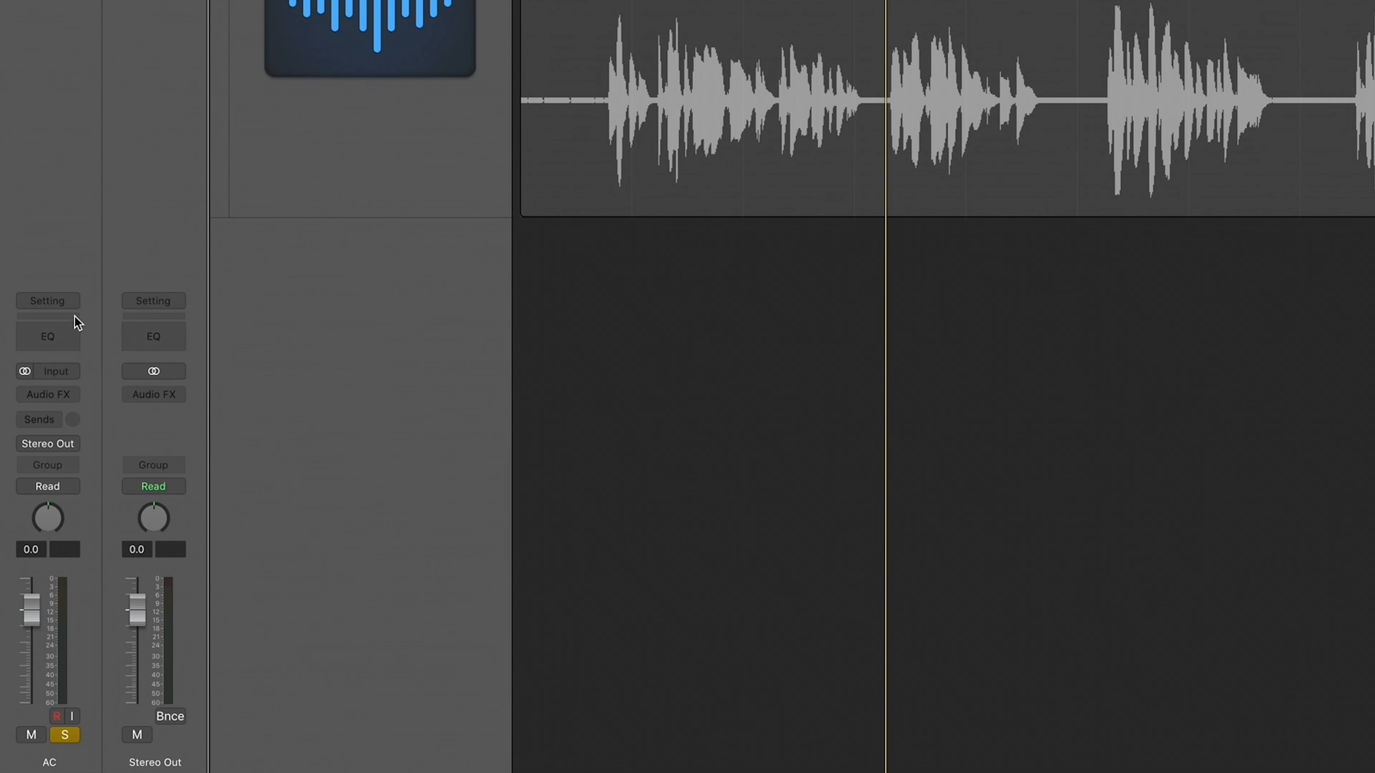
left_click(59, 307)
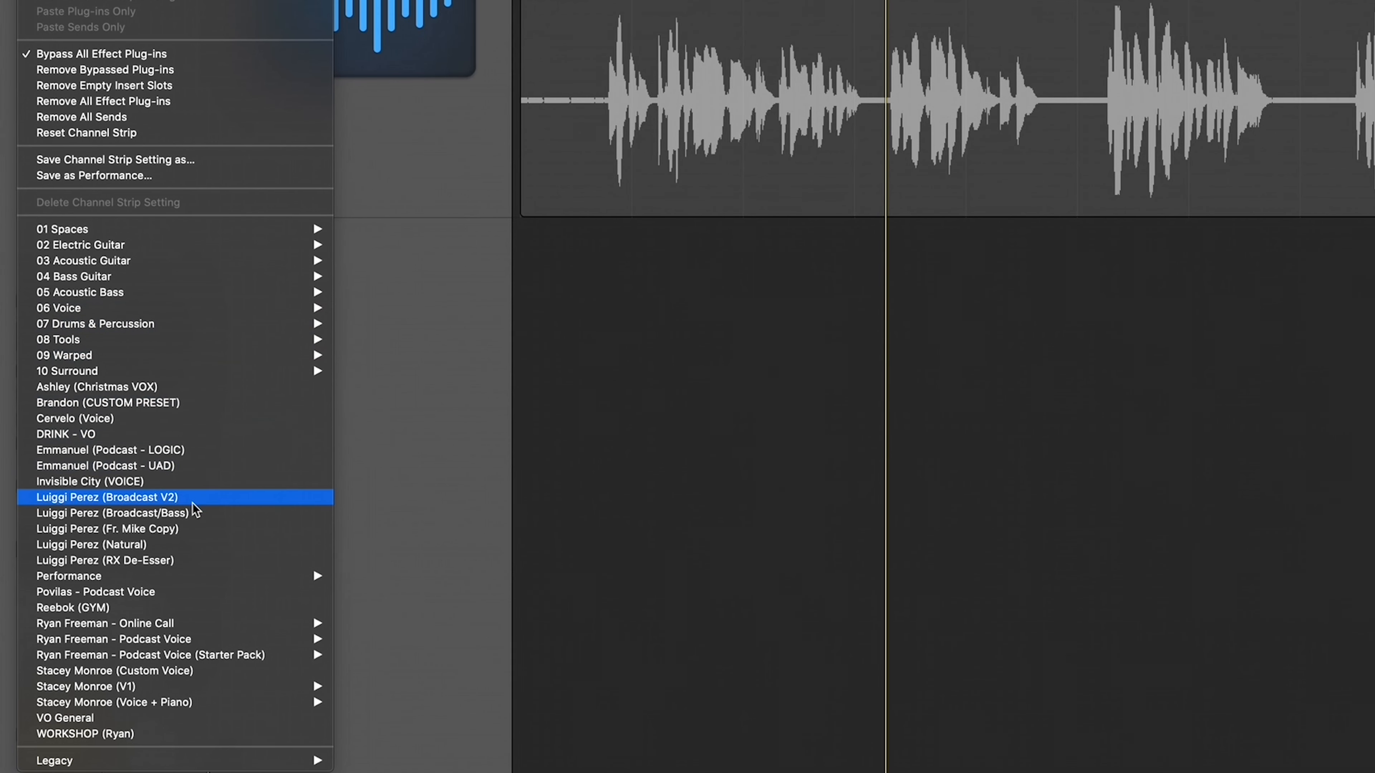
mouse_move(303, 639)
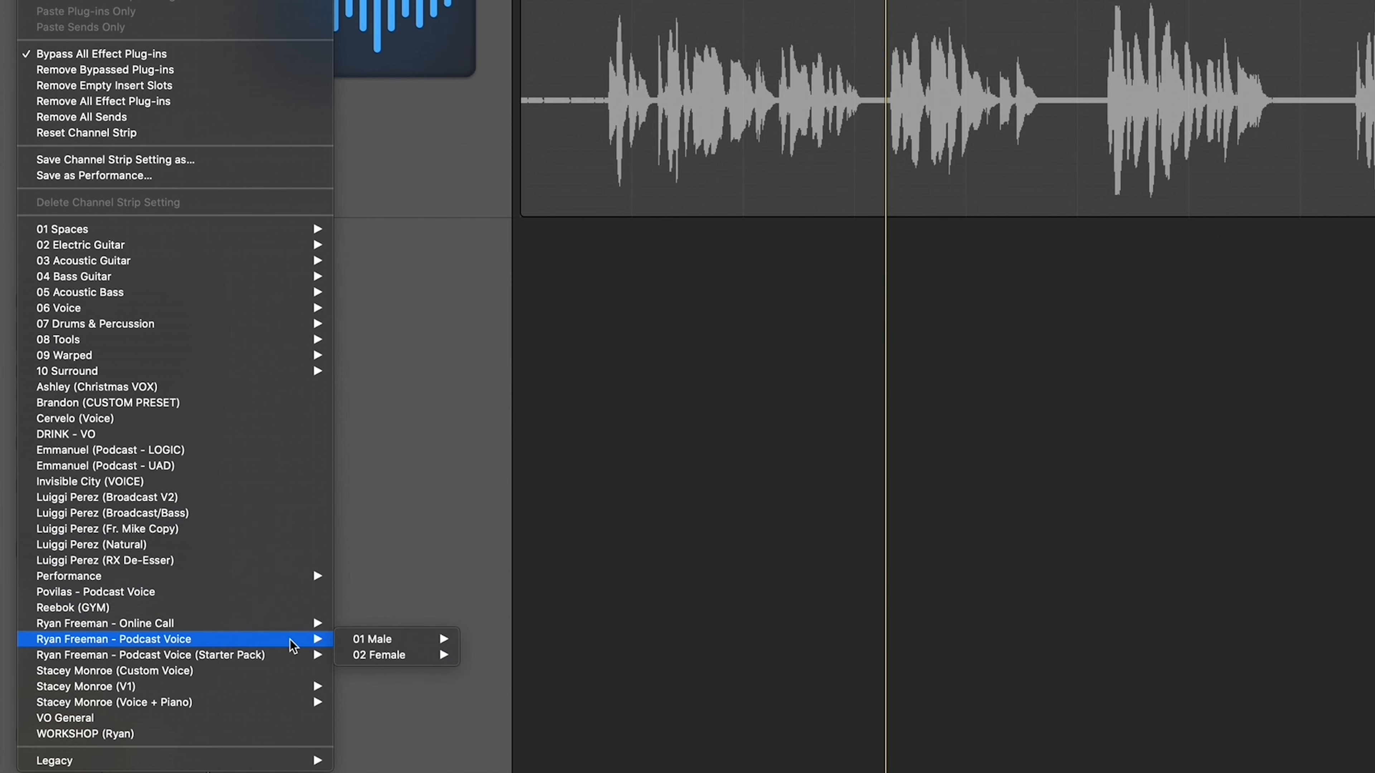
mouse_move(376, 640)
mouse_move(591, 660)
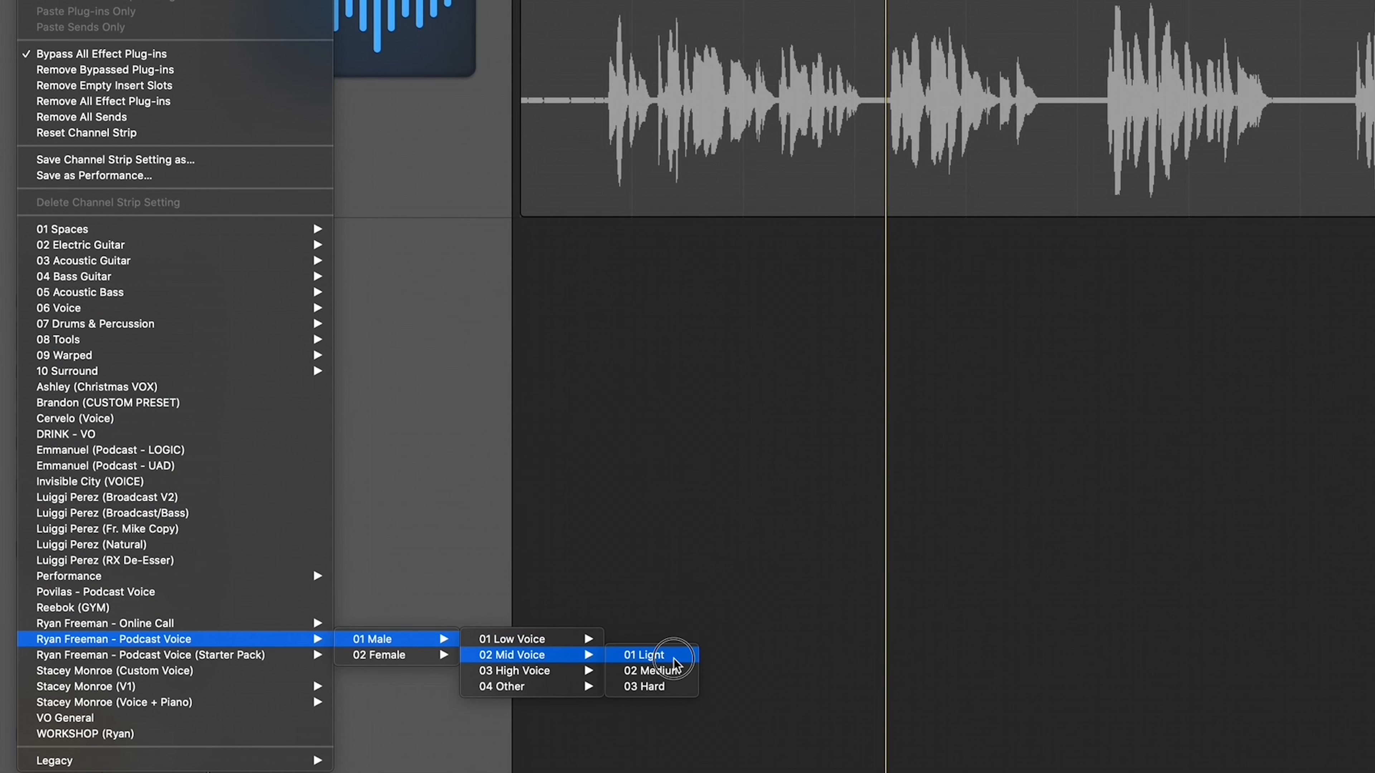
left_click(644, 655)
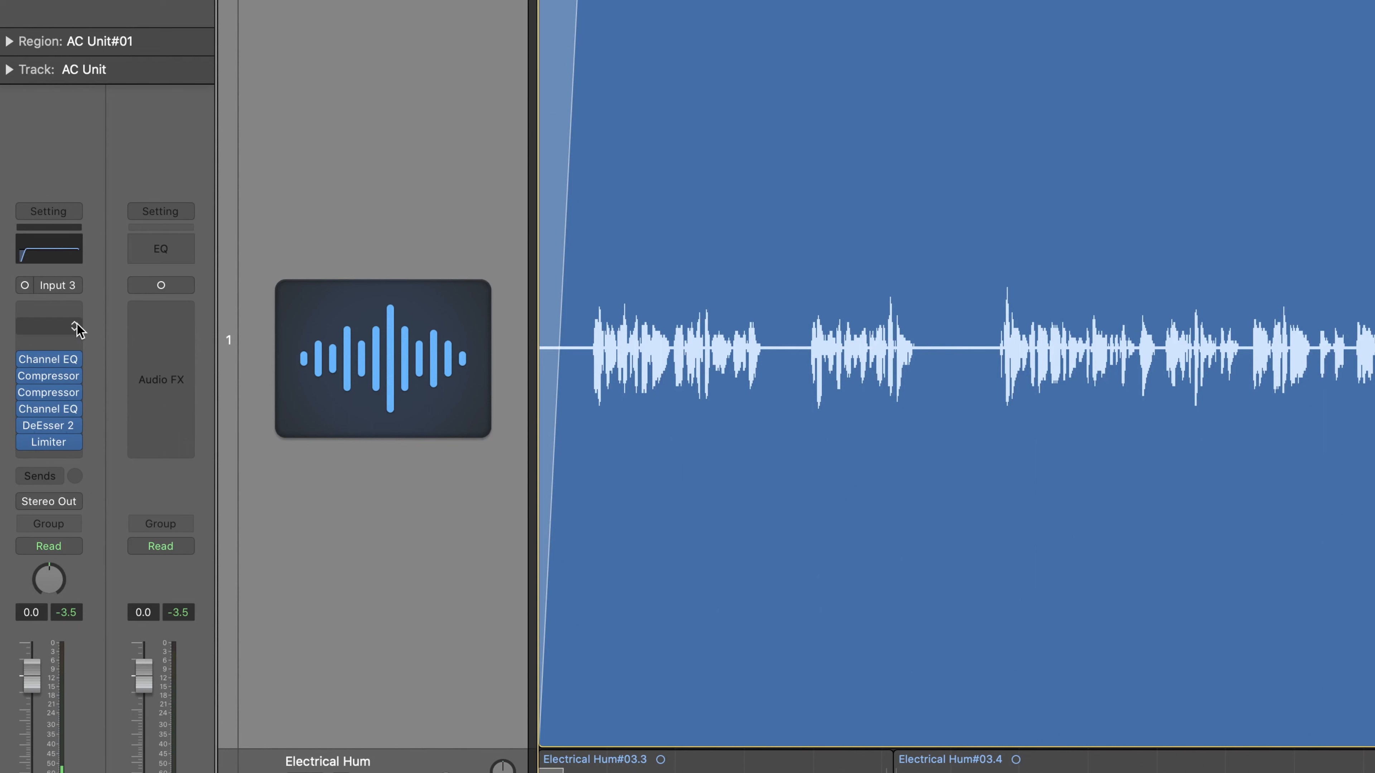
Insert the mono Ryan Freeman DELE - Noise Reduction plug-in into an empty effect slot
left_click(76, 326)
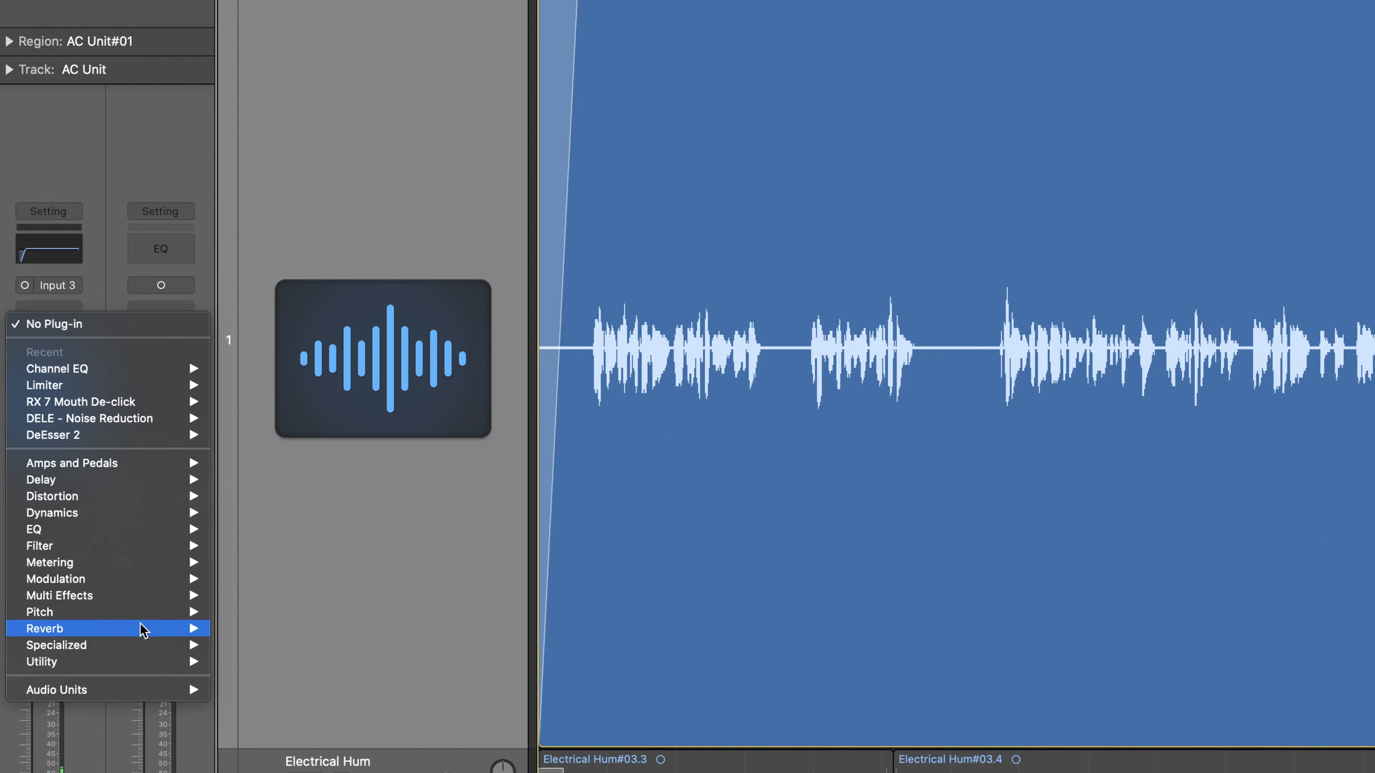
mouse_move(142, 692)
mouse_move(312, 739)
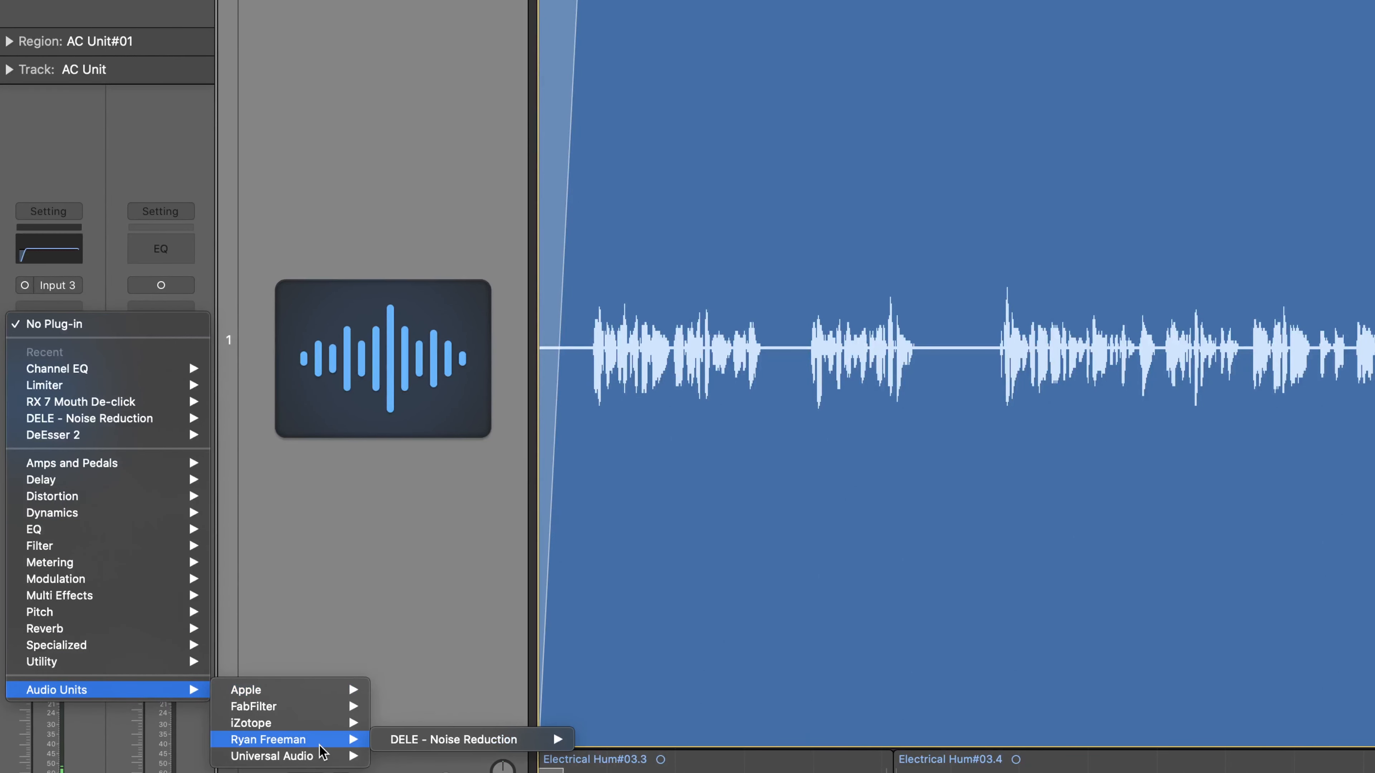
mouse_move(487, 740)
left_click(607, 742)
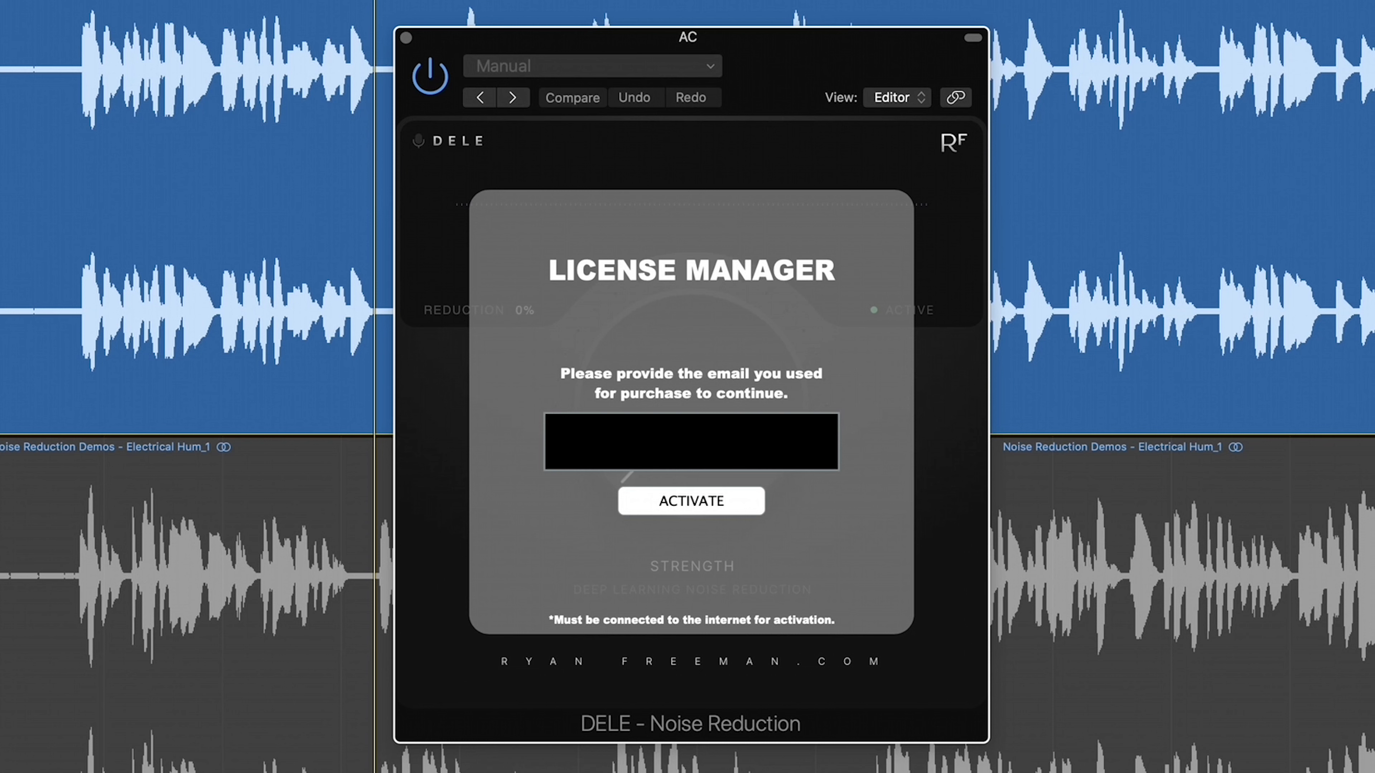
Enter the purchase e-mail address in the DELE License Manager and submit it
key("Return")
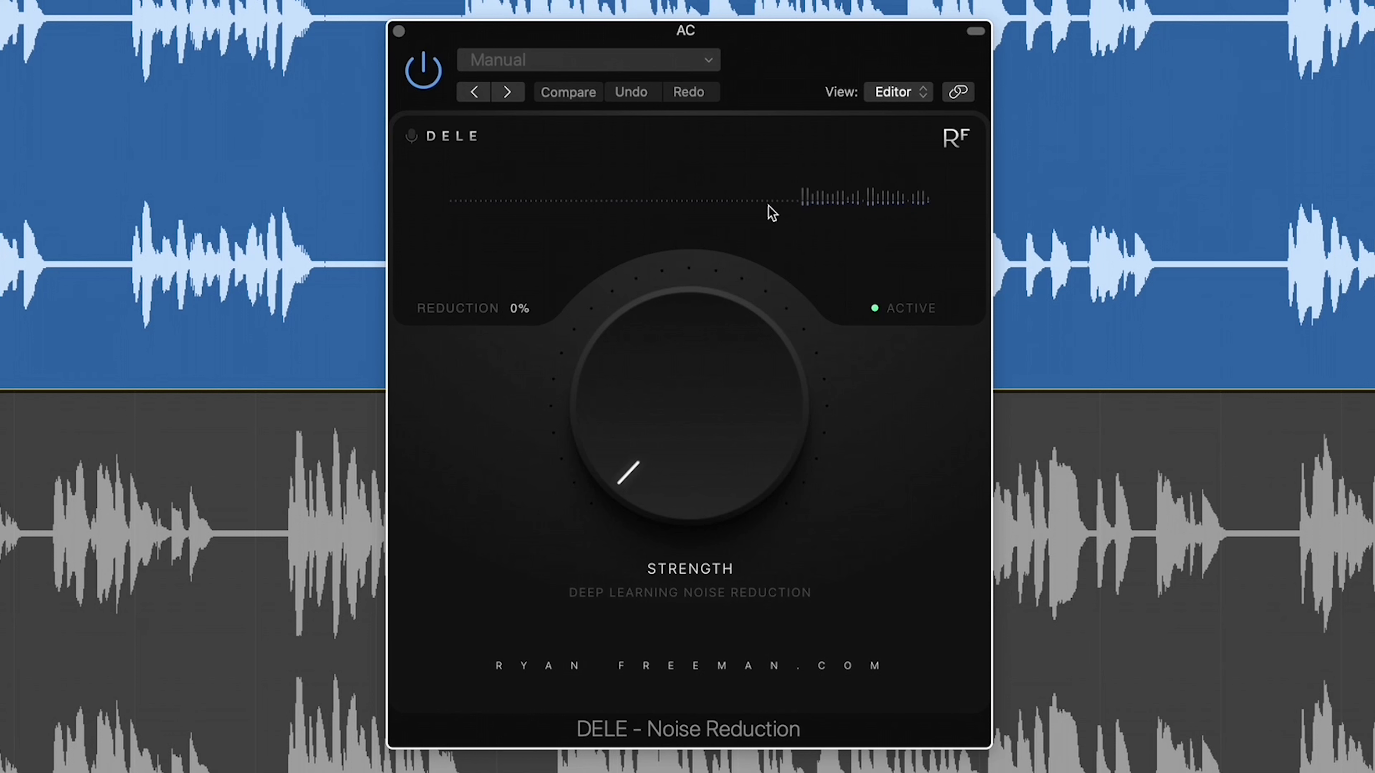
left_click(910, 310)
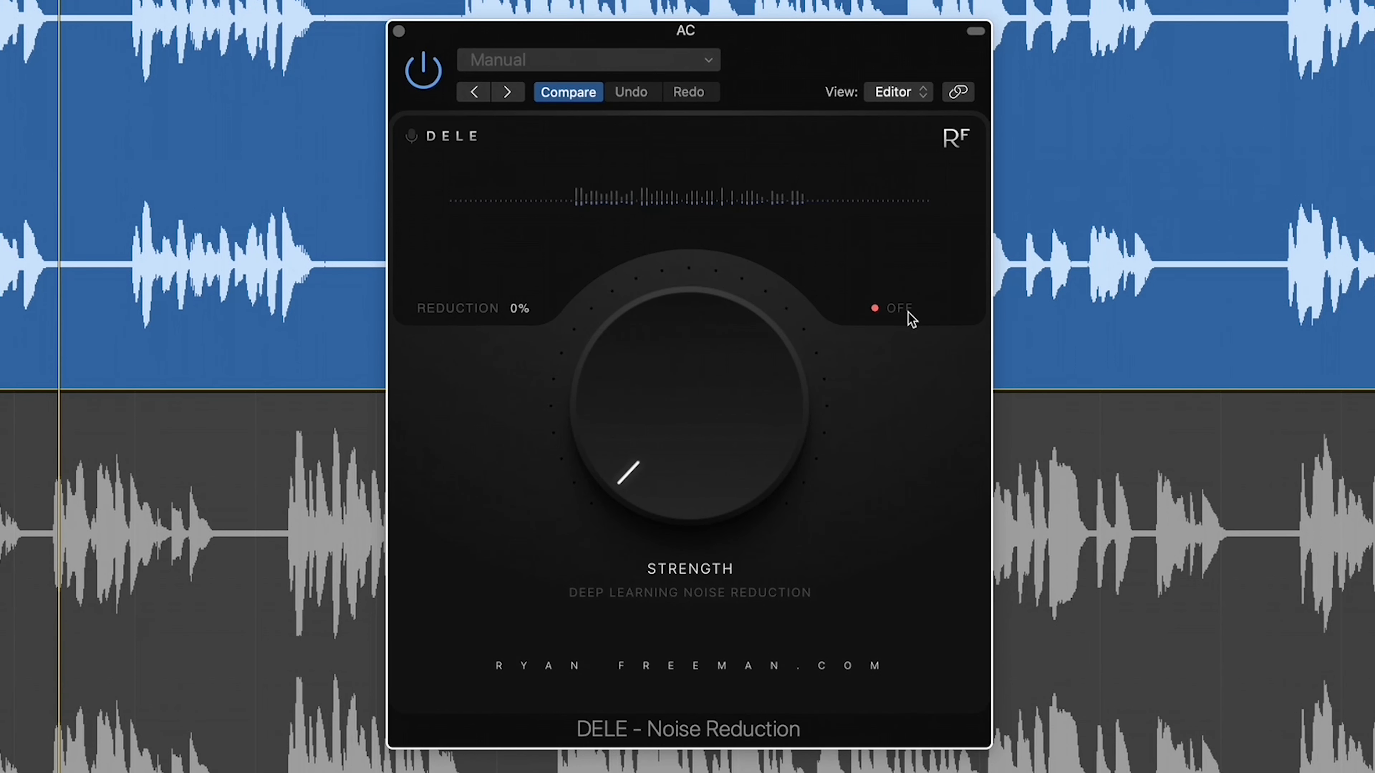
left_click(904, 313)
left_click(905, 312)
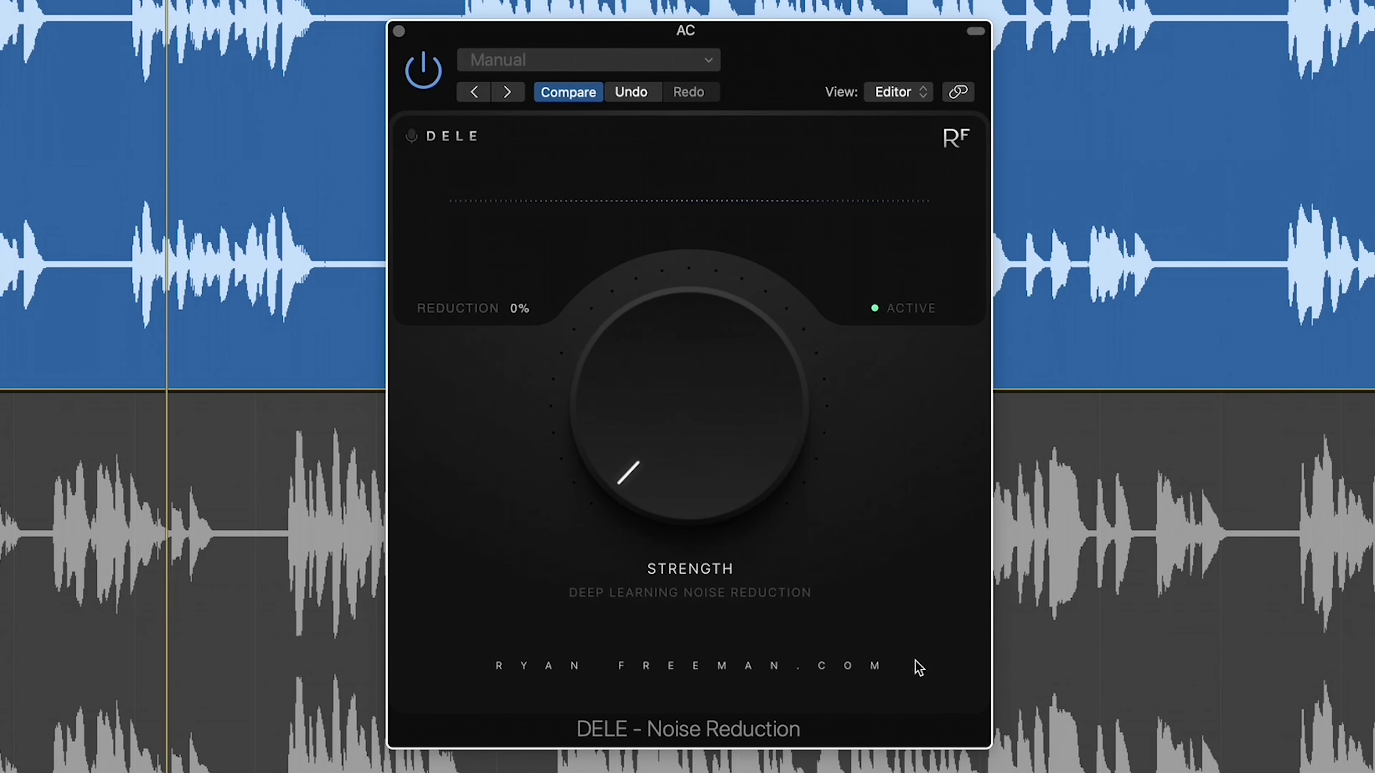
left_click_drag(688, 494, 667, 248)
left_click_drag(684, 386, 1093, 622)
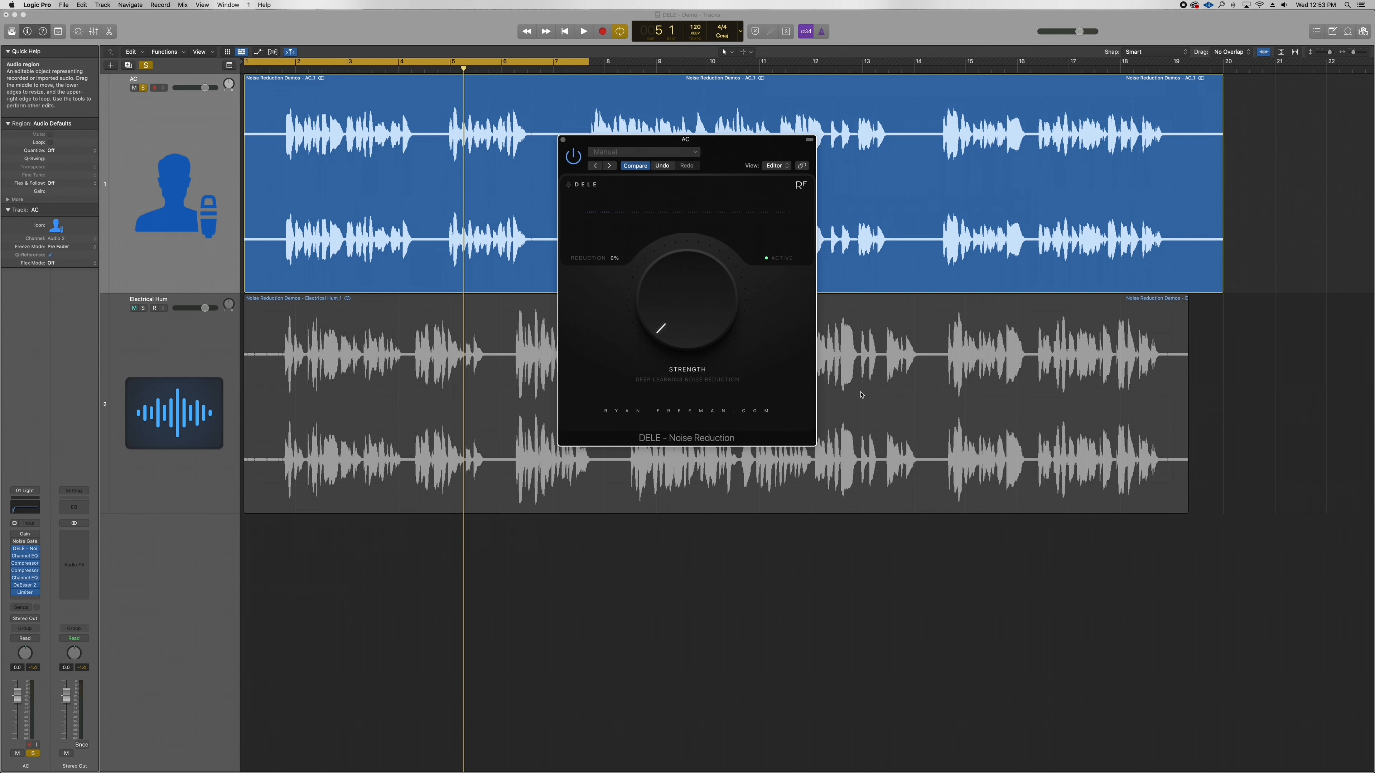
Turn the DELE Strength knob on the AC track up to 100% reduction
left_click_drag(696, 319, 685, 247)
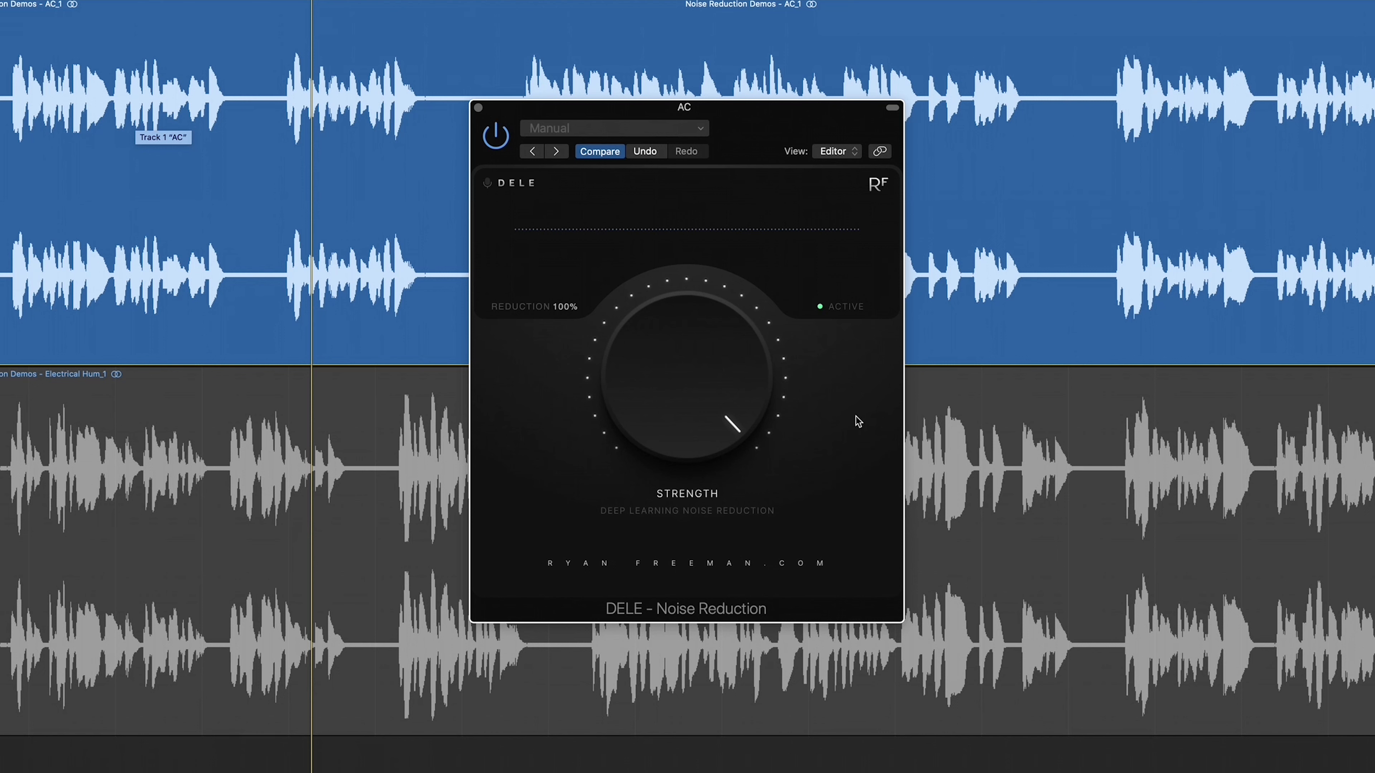
Lower the DELE Strength knob from 100% to about 46% reduction
left_click_drag(674, 385, 660, 353)
left_click_drag(656, 386, 660, 355)
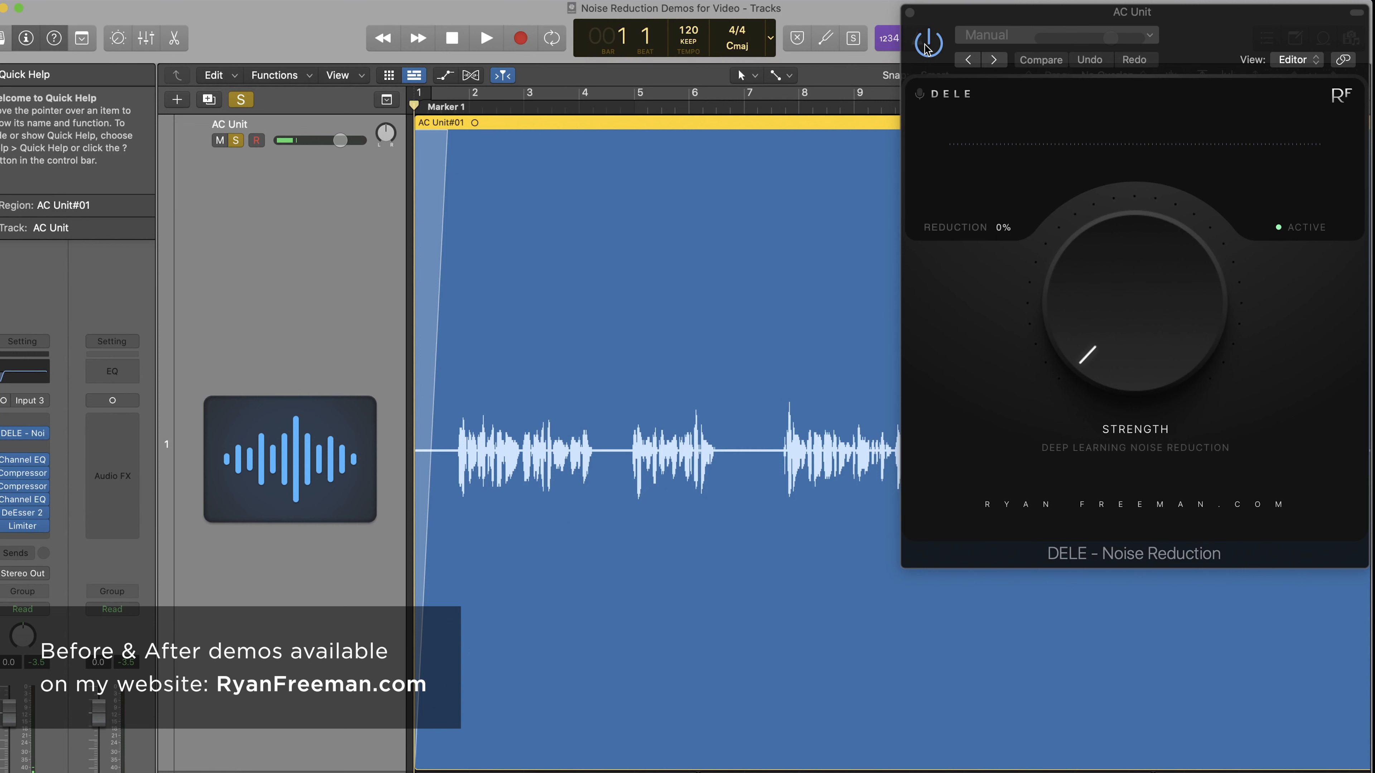
Play the AC Unit recording and raise DELE's reduction from 0% to 23%
key("space")
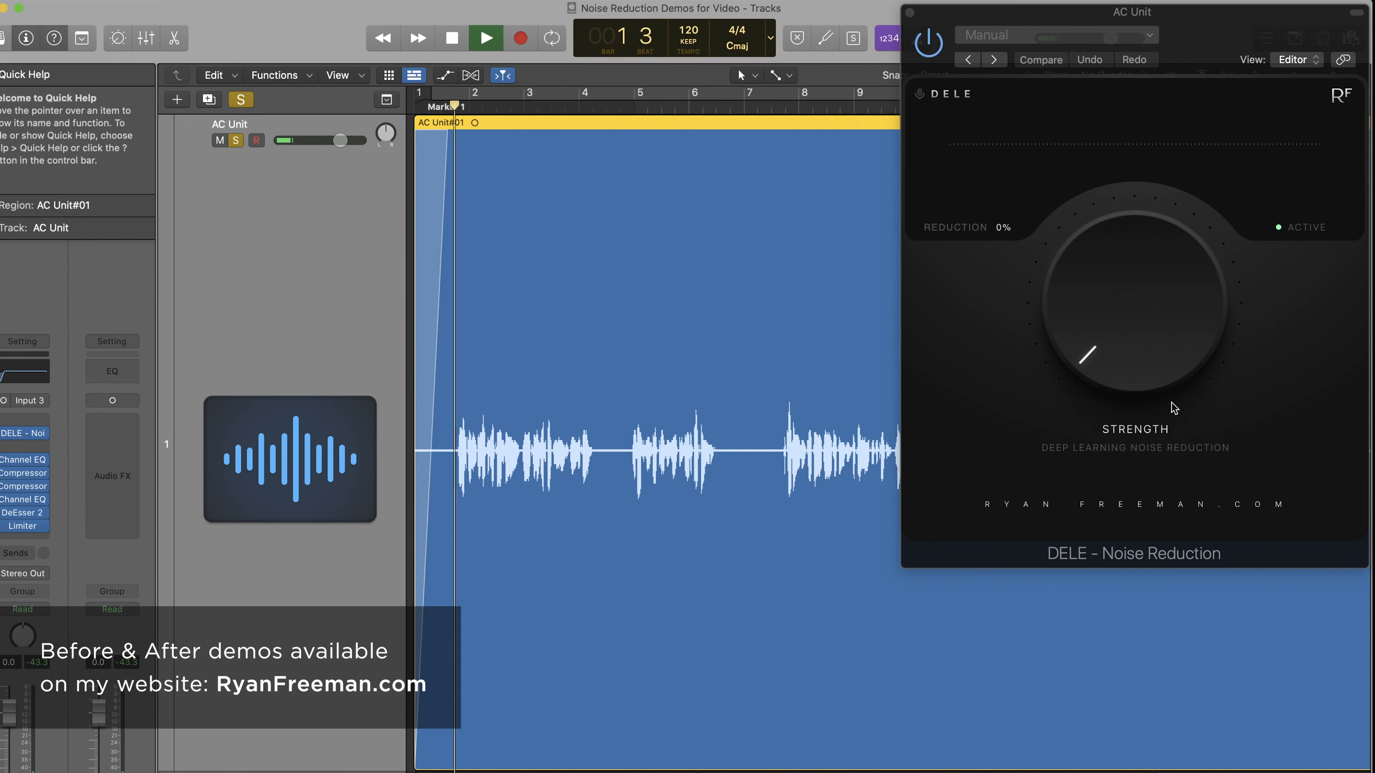
left_click_drag(1148, 385, 1105, 260)
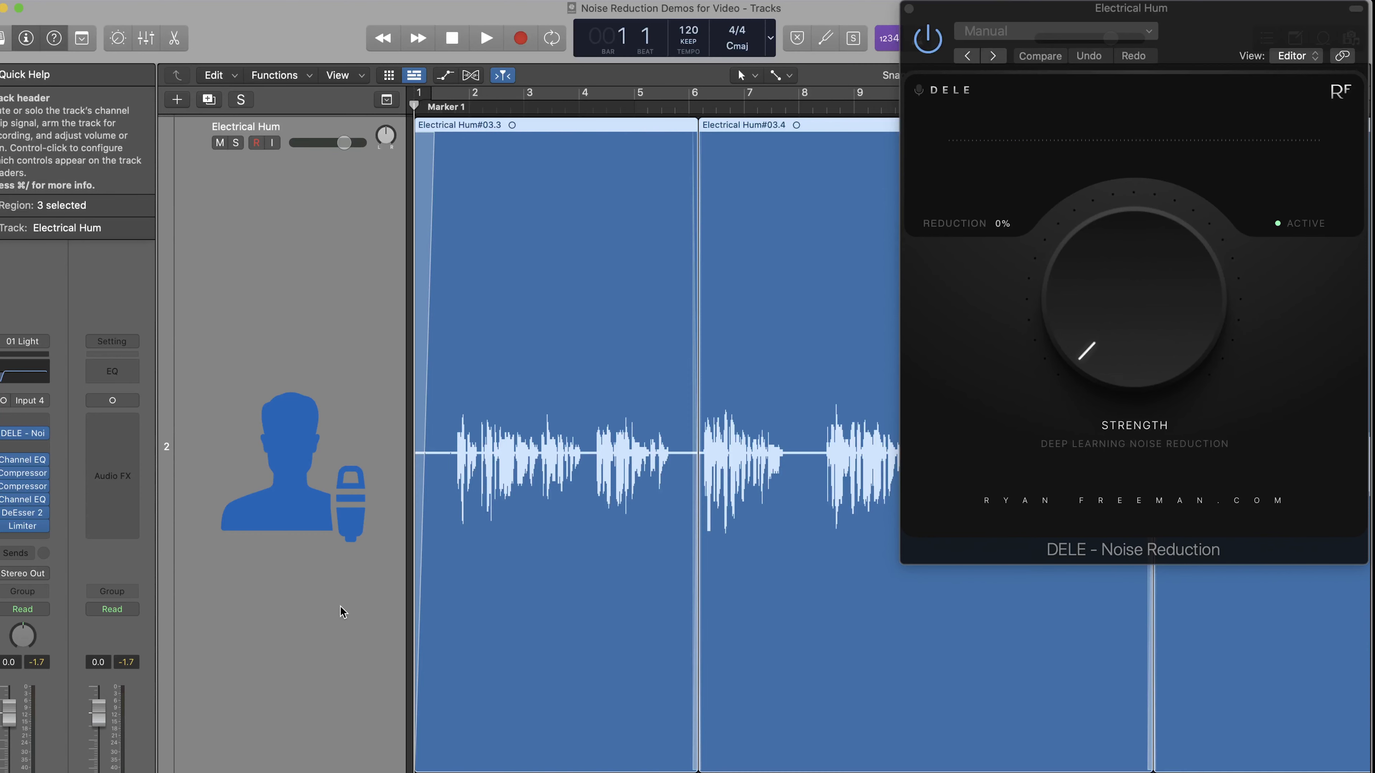
Play the Electrical Hum track, raise DELE's reduction to 85%, and reposition the plugin window
key("space")
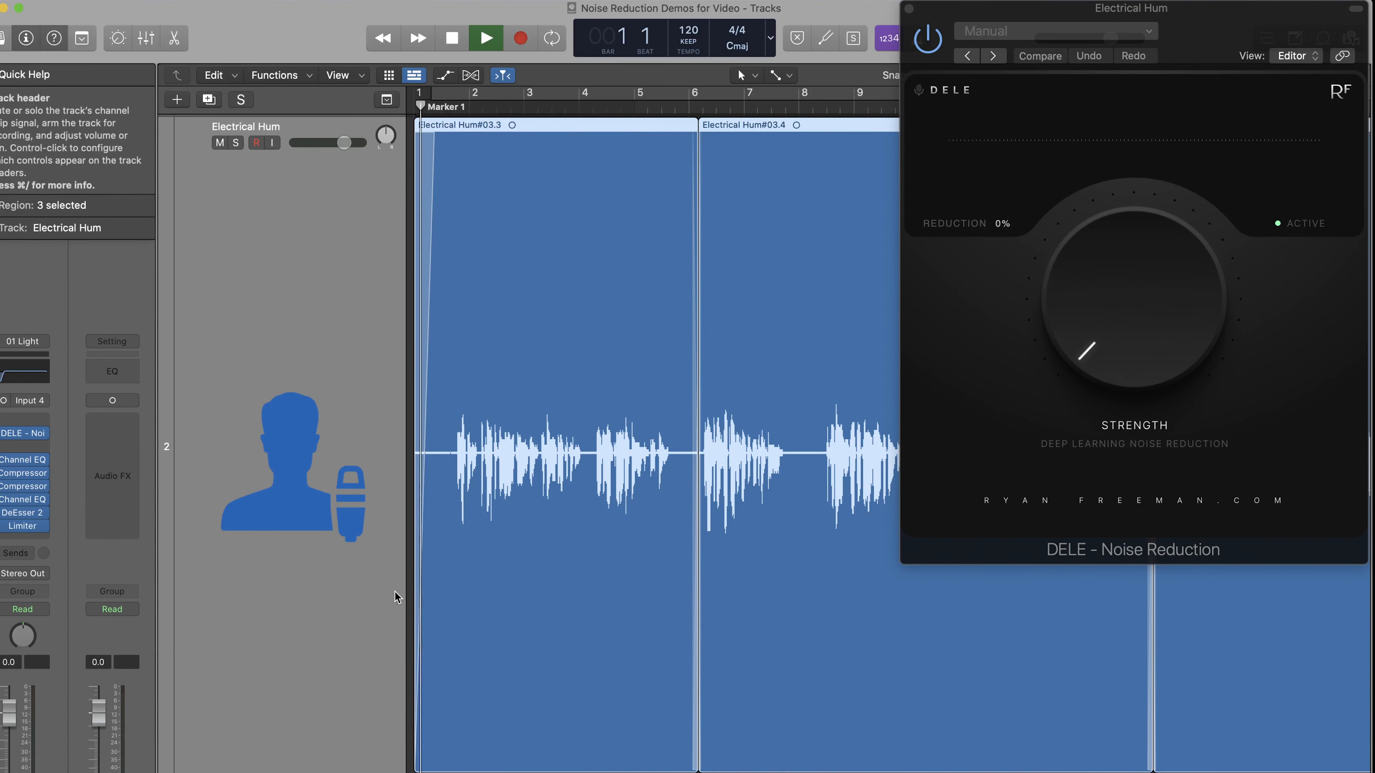
left_click_drag(1069, 340, 1081, 216)
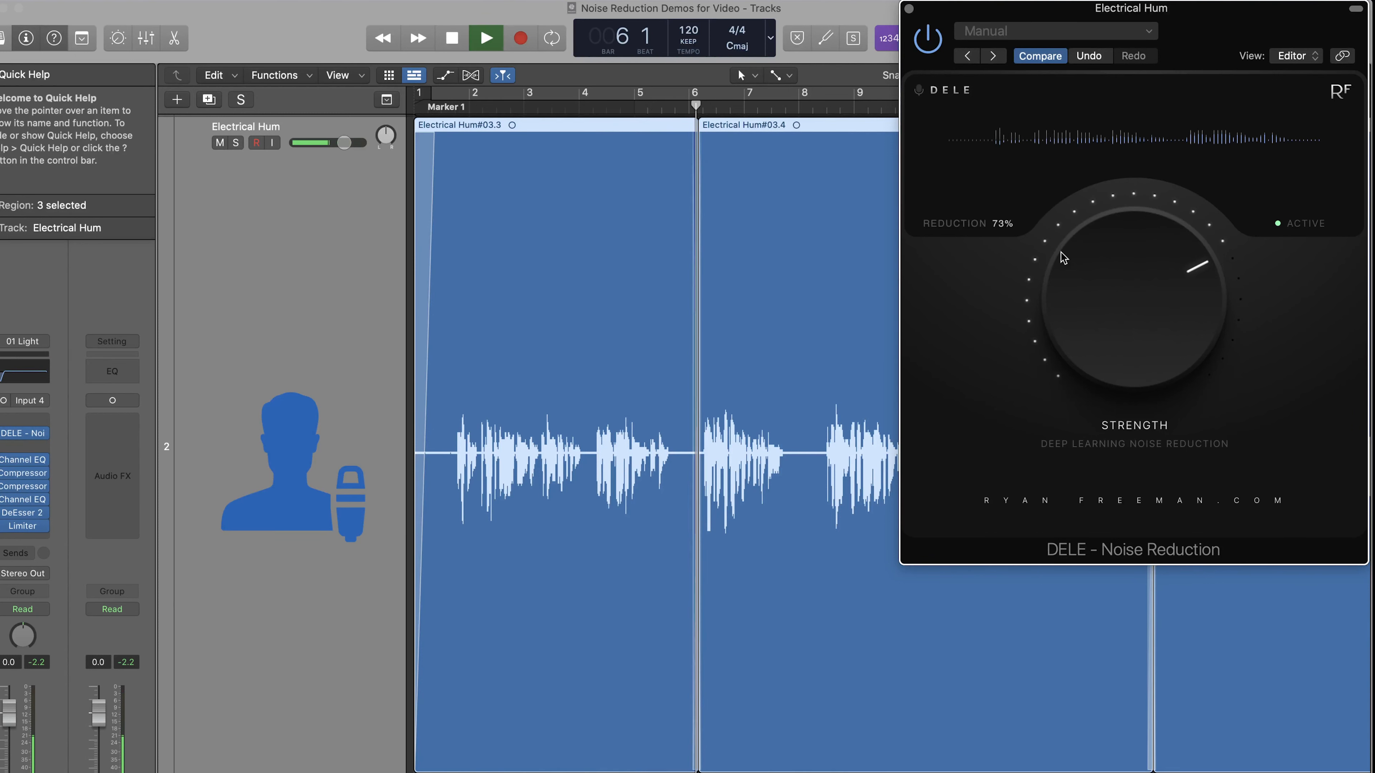
left_click_drag(1069, 284, 1071, 265)
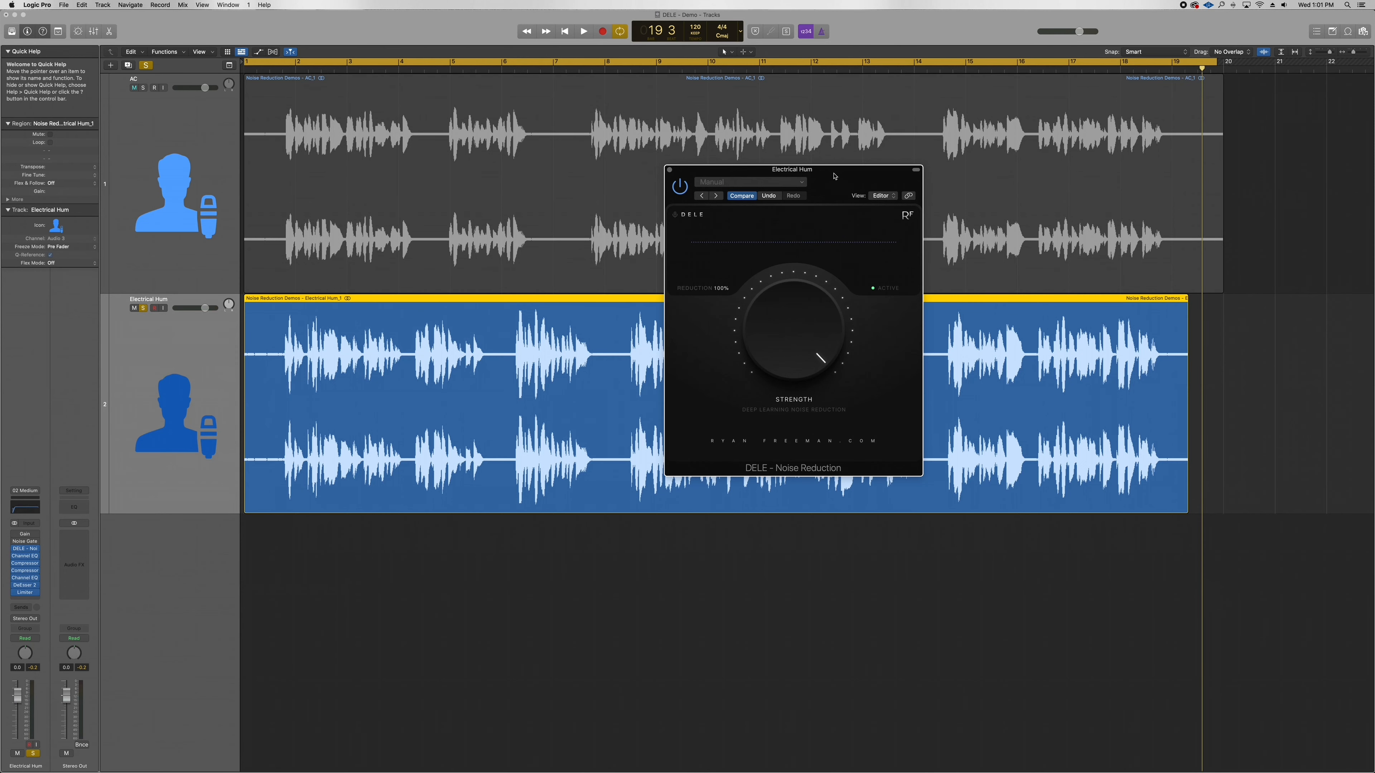
left_click_drag(835, 176, 786, 164)
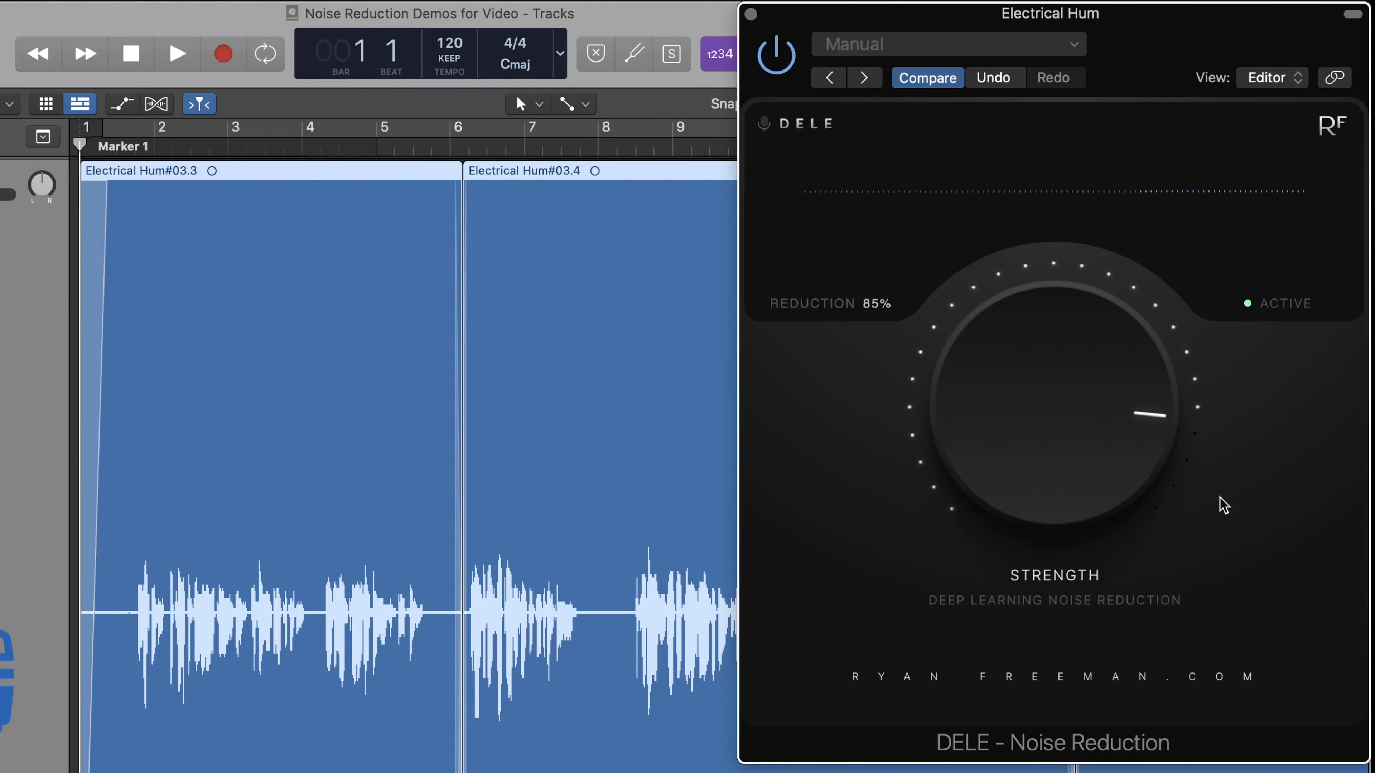
A/B the Electrical Hum playback by toggling DELE off and on, ending active at 85%
left_click(1280, 302)
key("space")
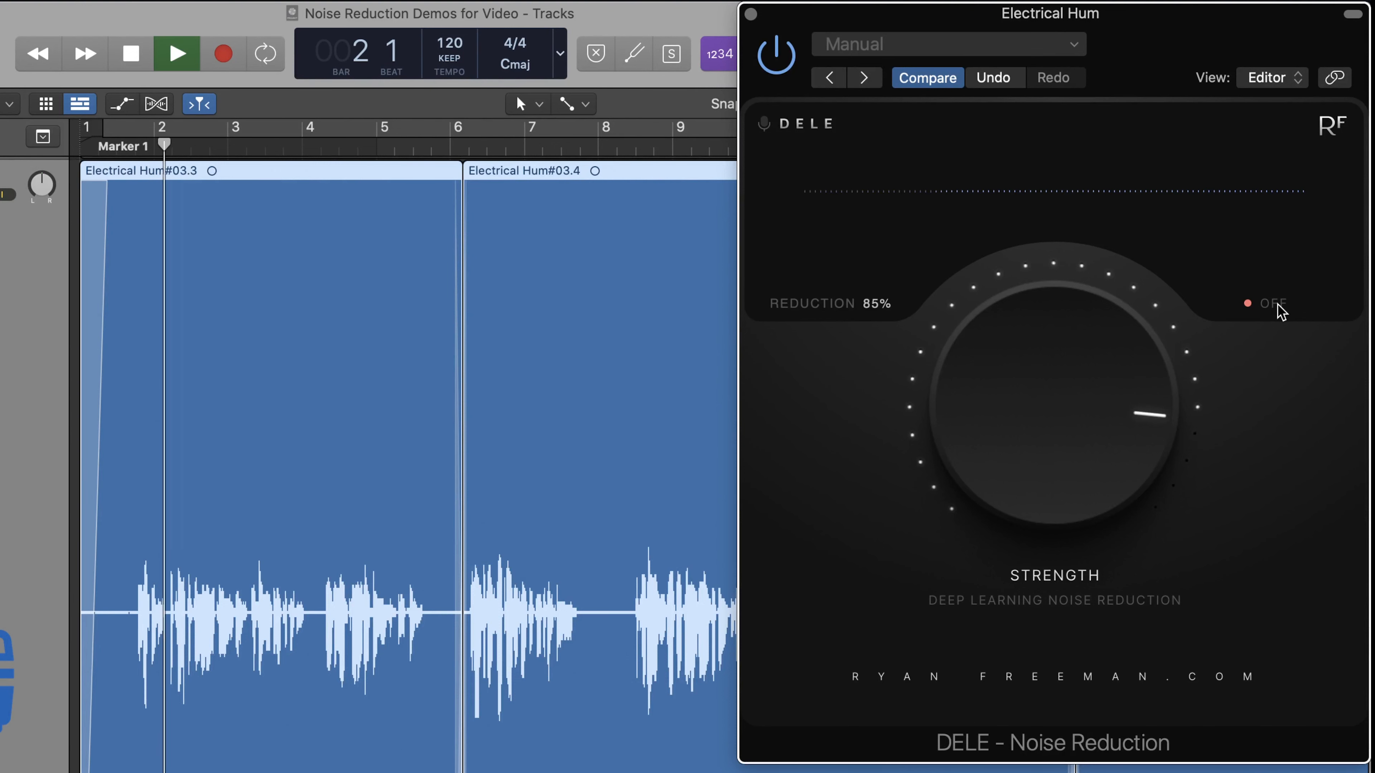
left_click(1278, 311)
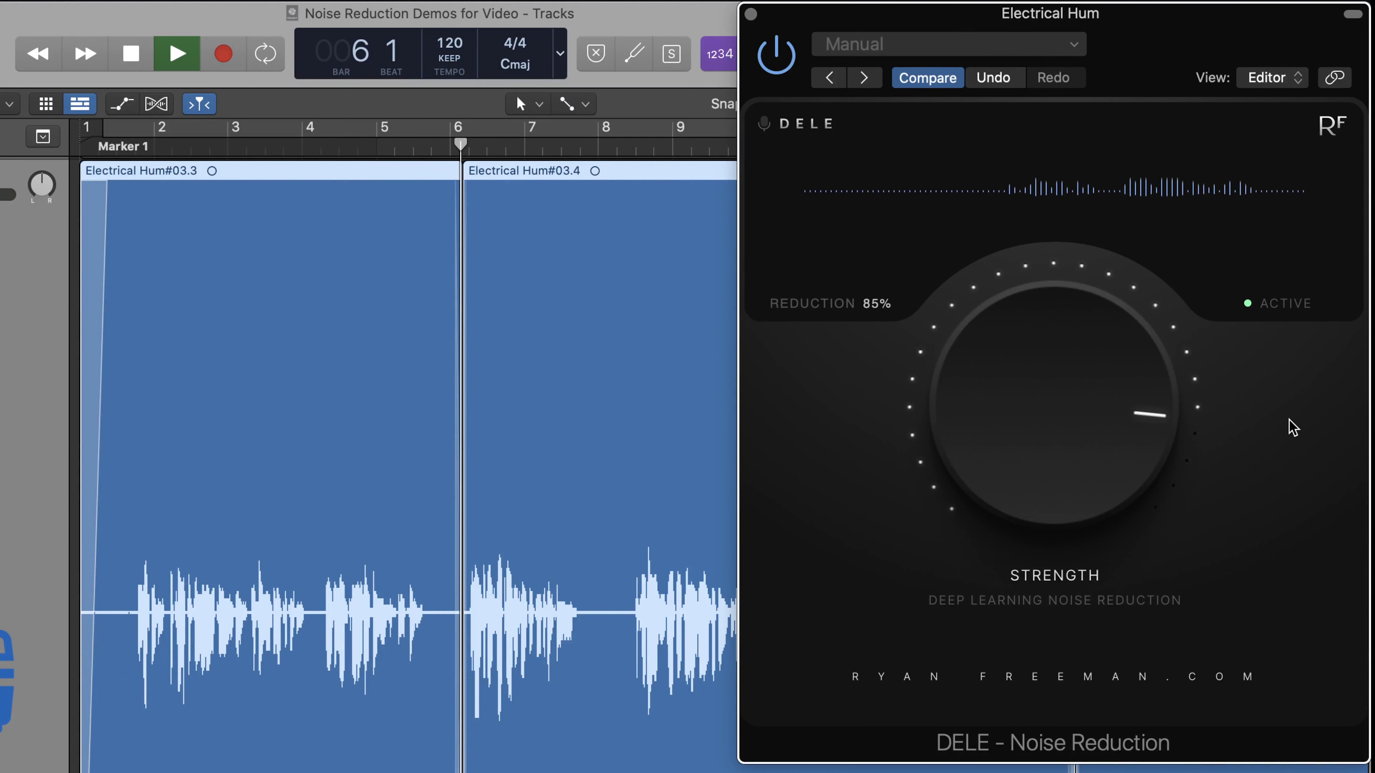
left_click(1279, 312)
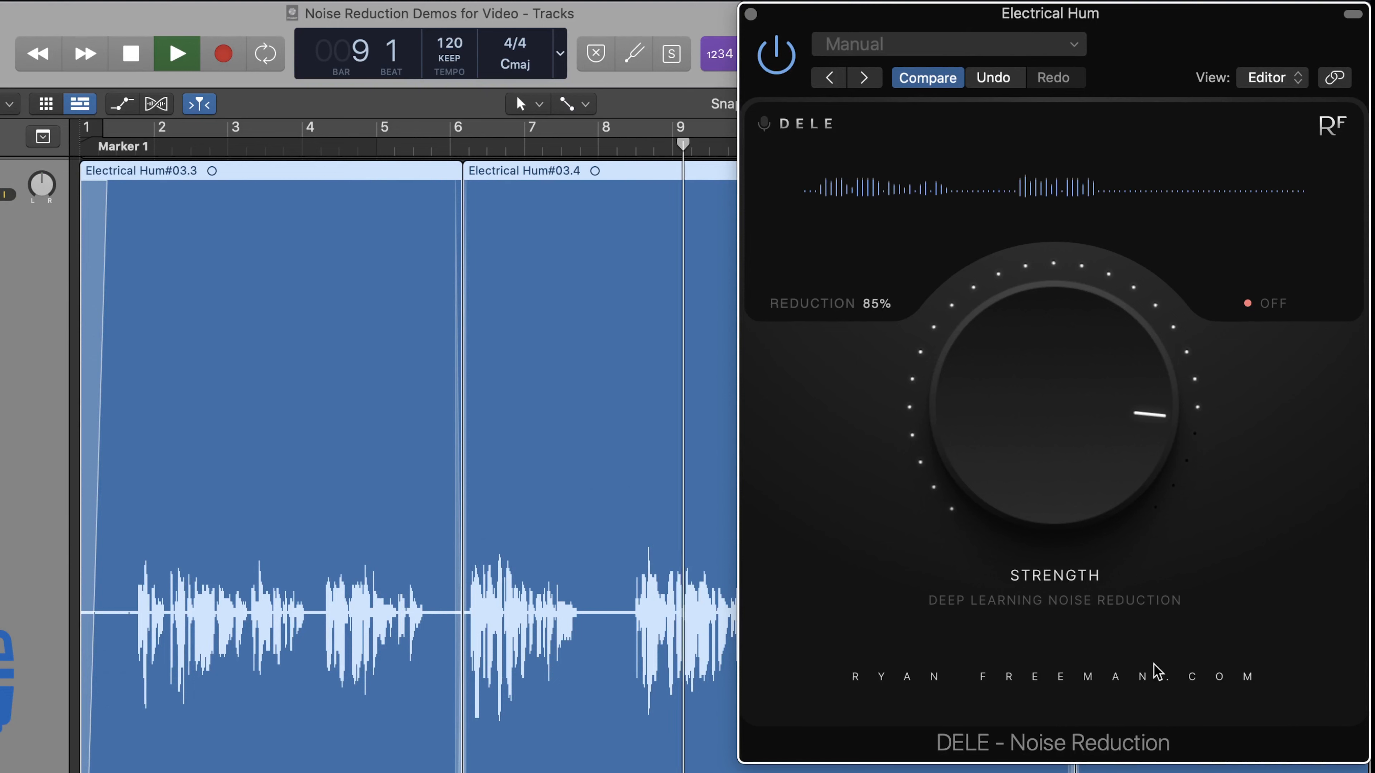
left_click(1271, 312)
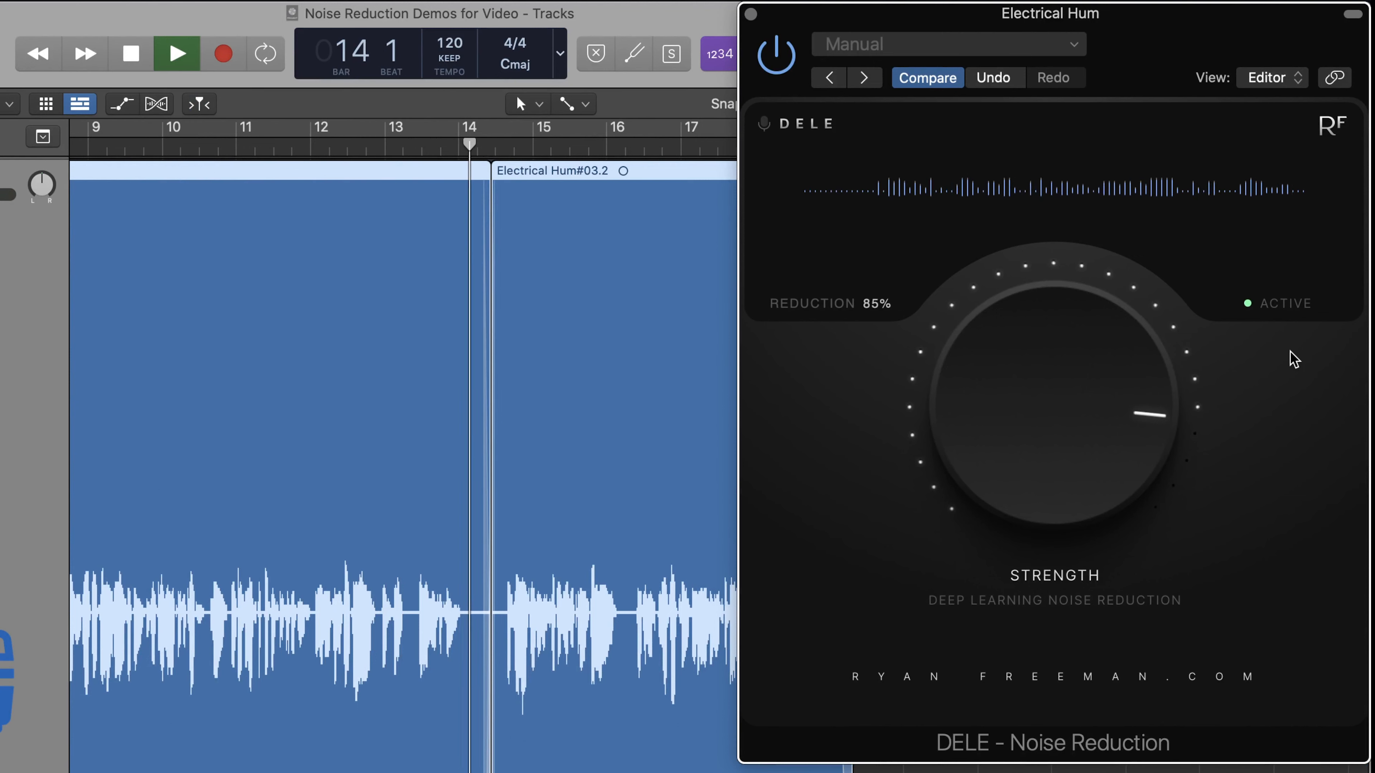
left_click(1277, 306)
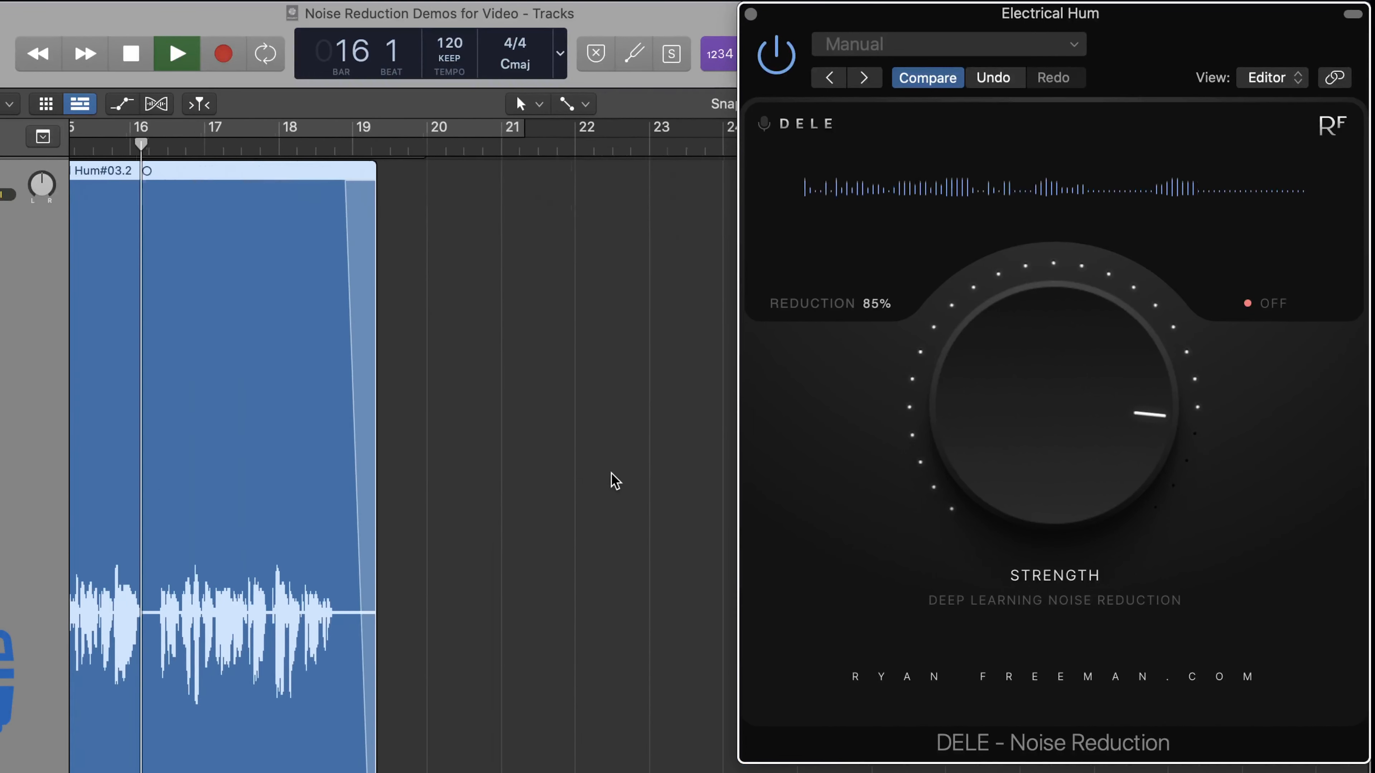
left_click(1273, 304)
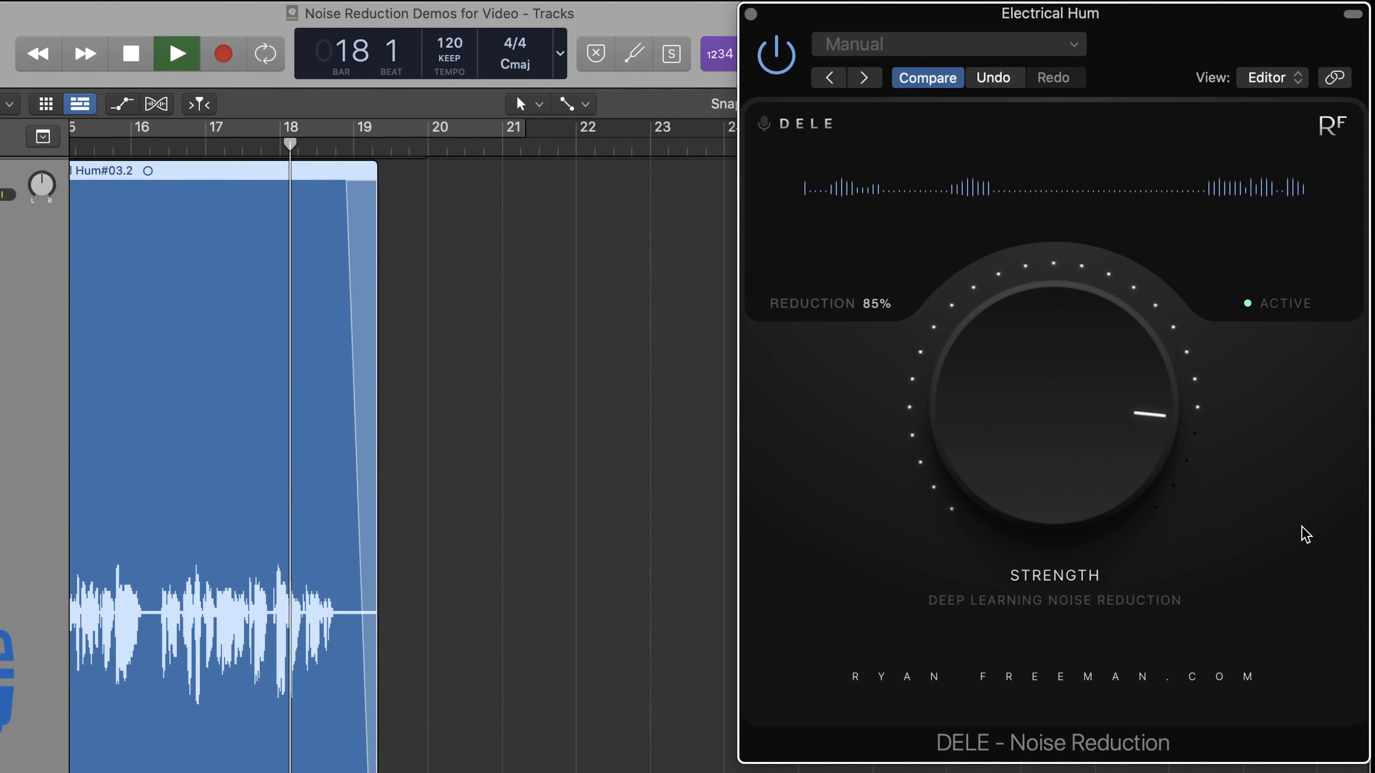